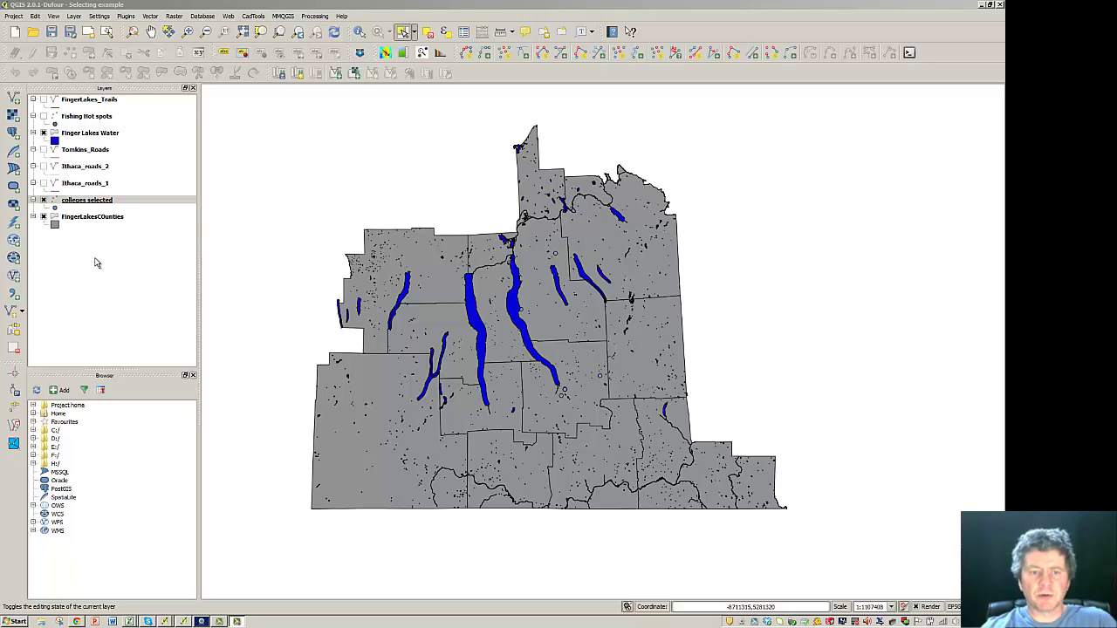
- Select the colleges selected layer in the Layers panel
click(74, 204)
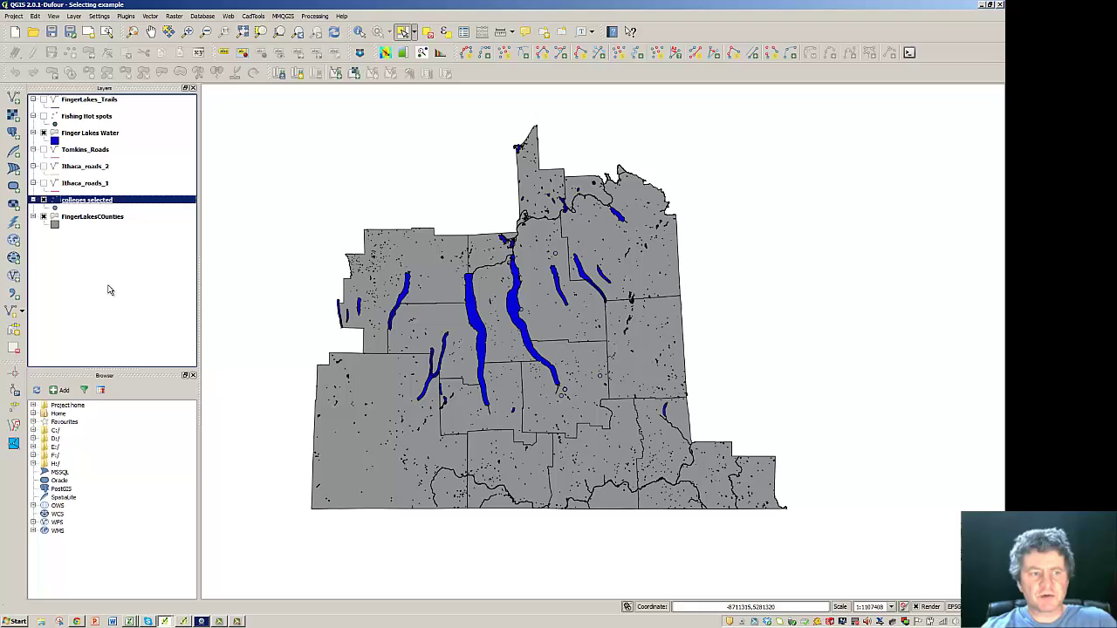
- Start saving colleges selected as a new file, then cancel the Save As dialog
right_click(100, 203)
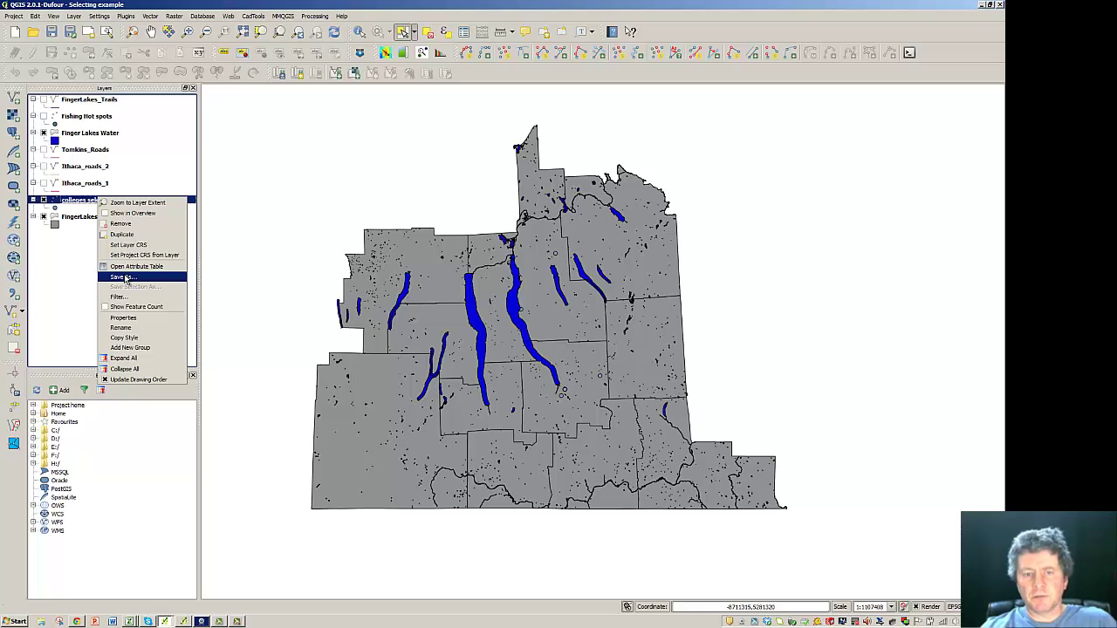
click(125, 278)
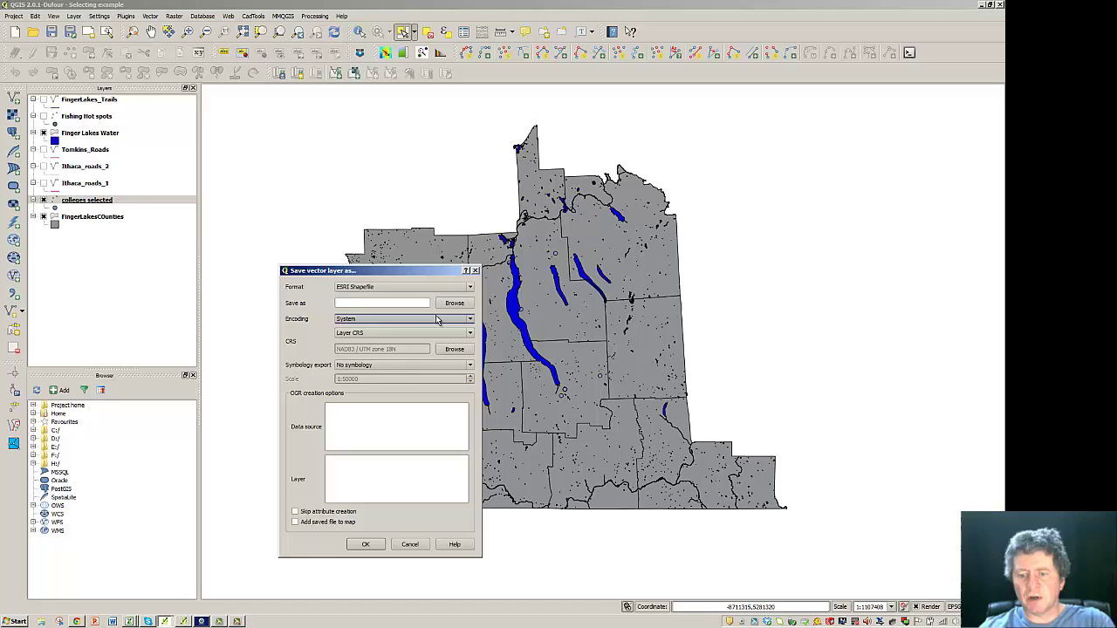
click(409, 544)
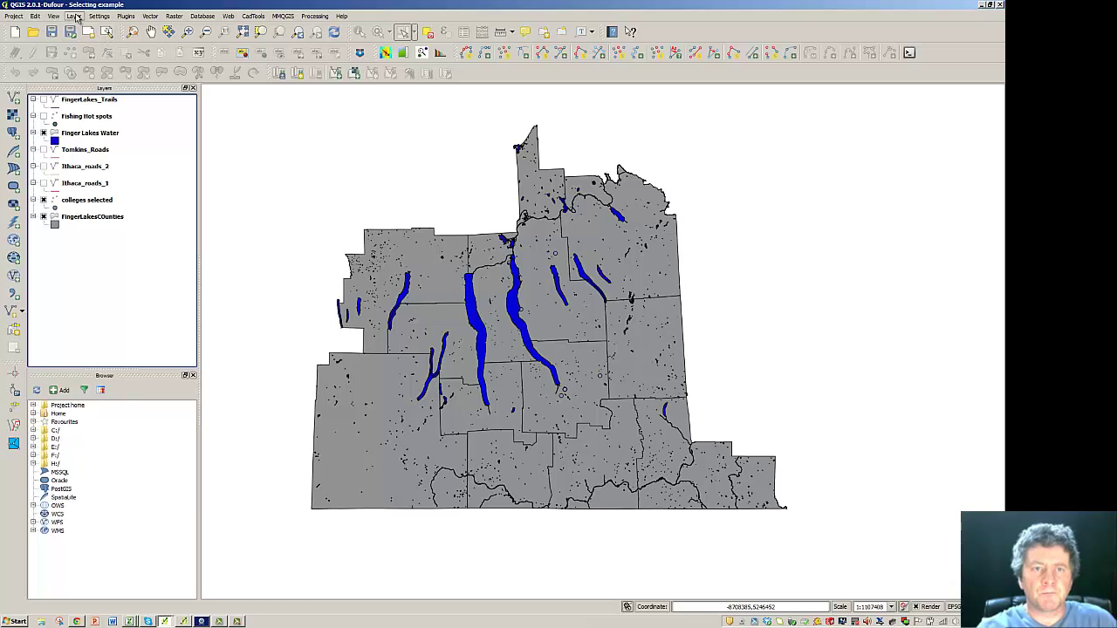
- Add Finger Lakes colleges.shp as a vector layer, hide colleges selected, and select the new layer
click(13, 99)
click(423, 285)
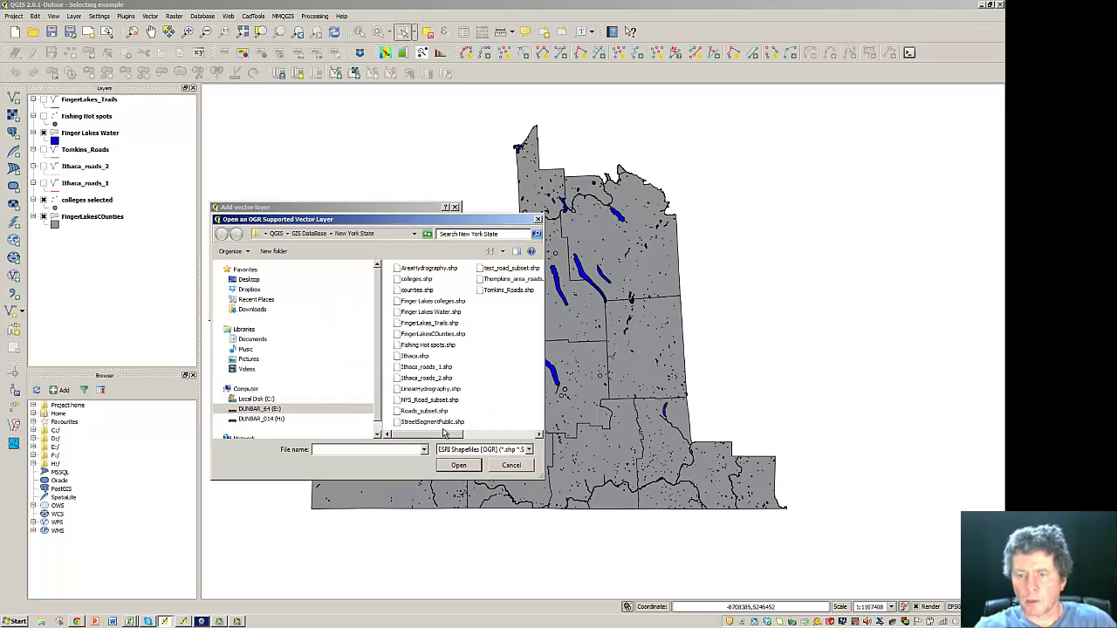
click(433, 302)
click(457, 466)
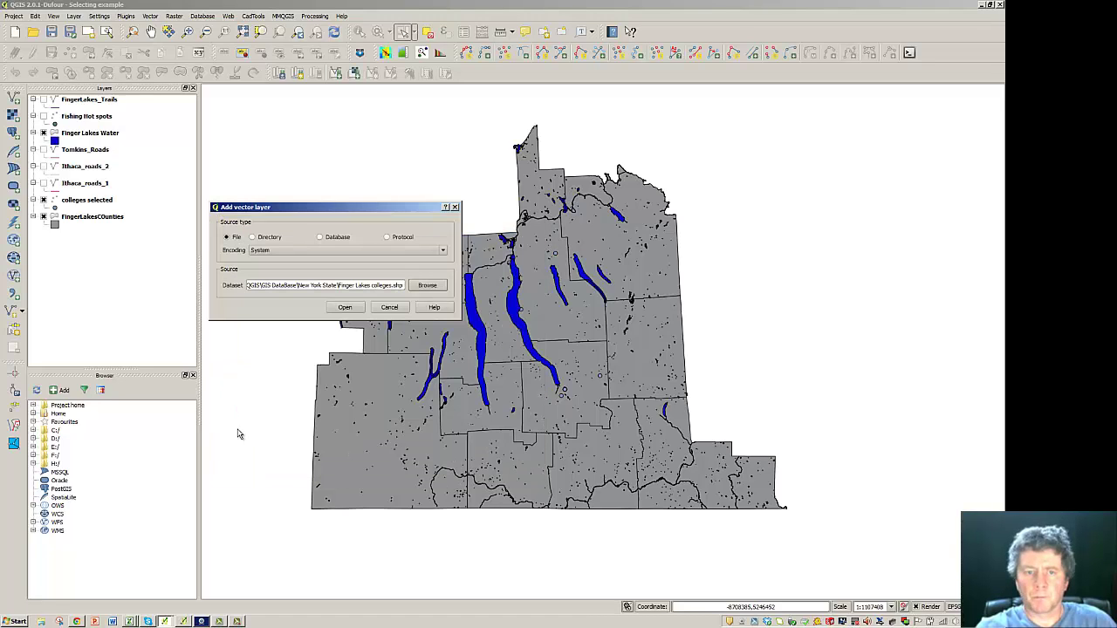
click(345, 307)
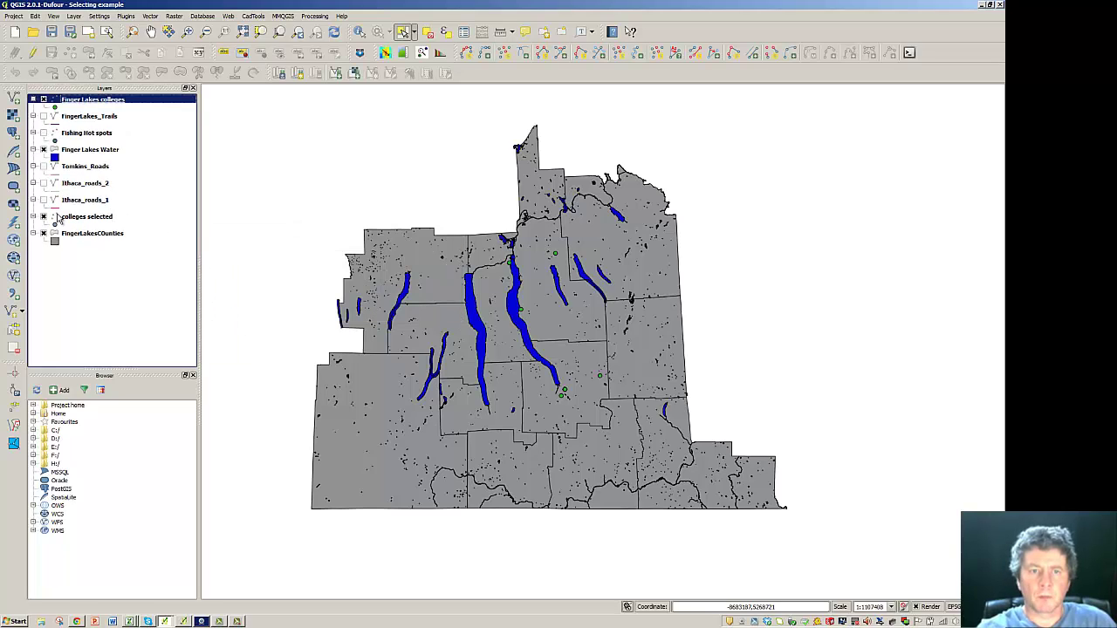
click(45, 217)
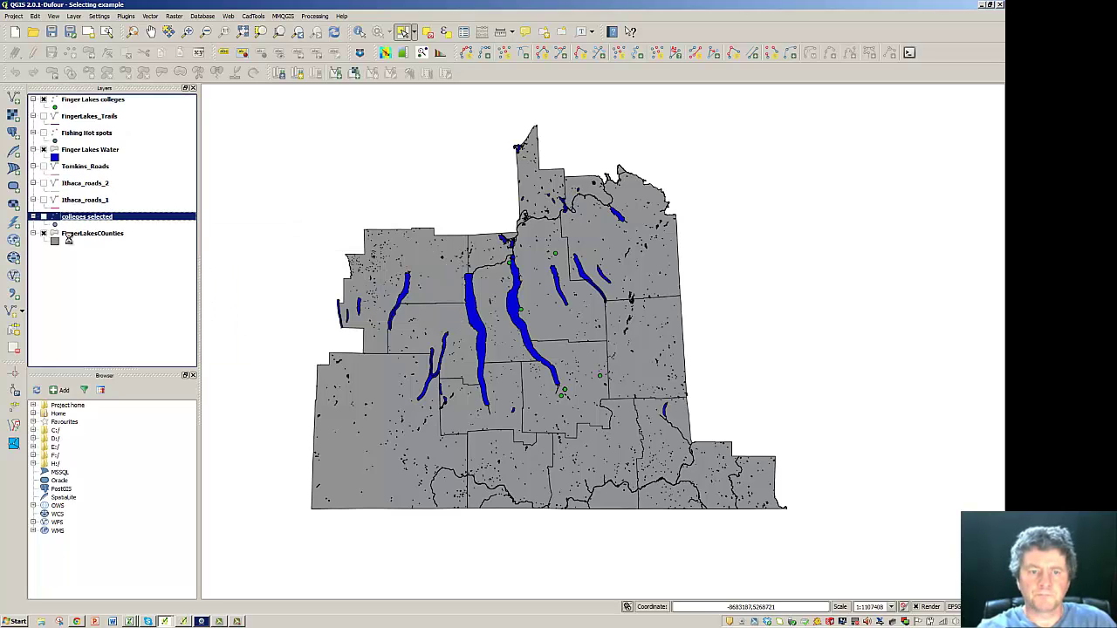
click(87, 101)
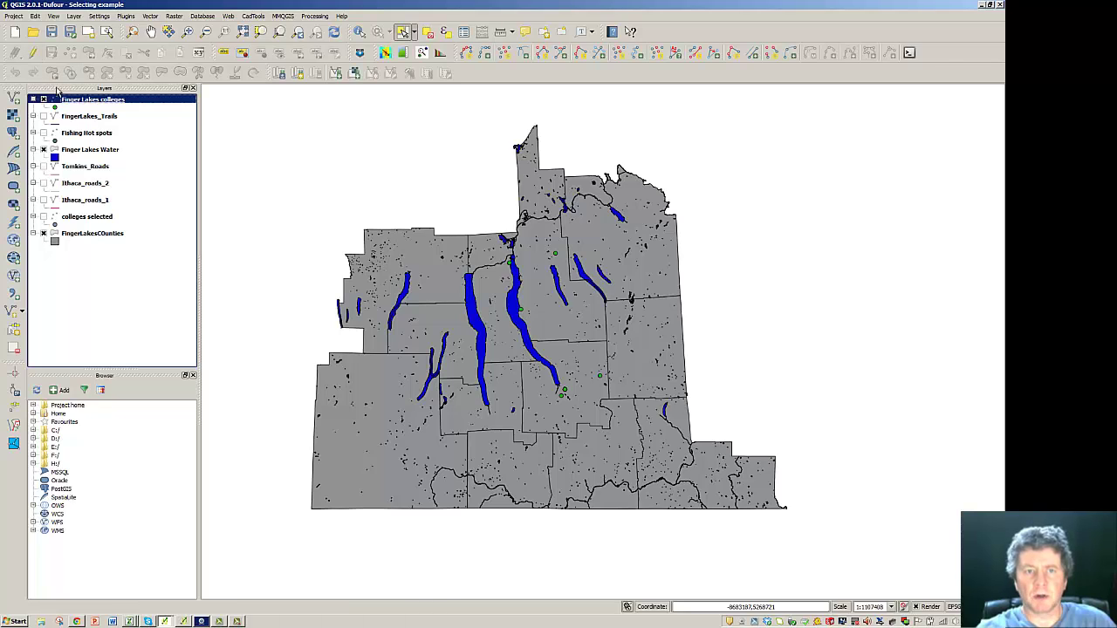
- Turn on editing for Finger Lakes colleges and open its attribute table
click(35, 54)
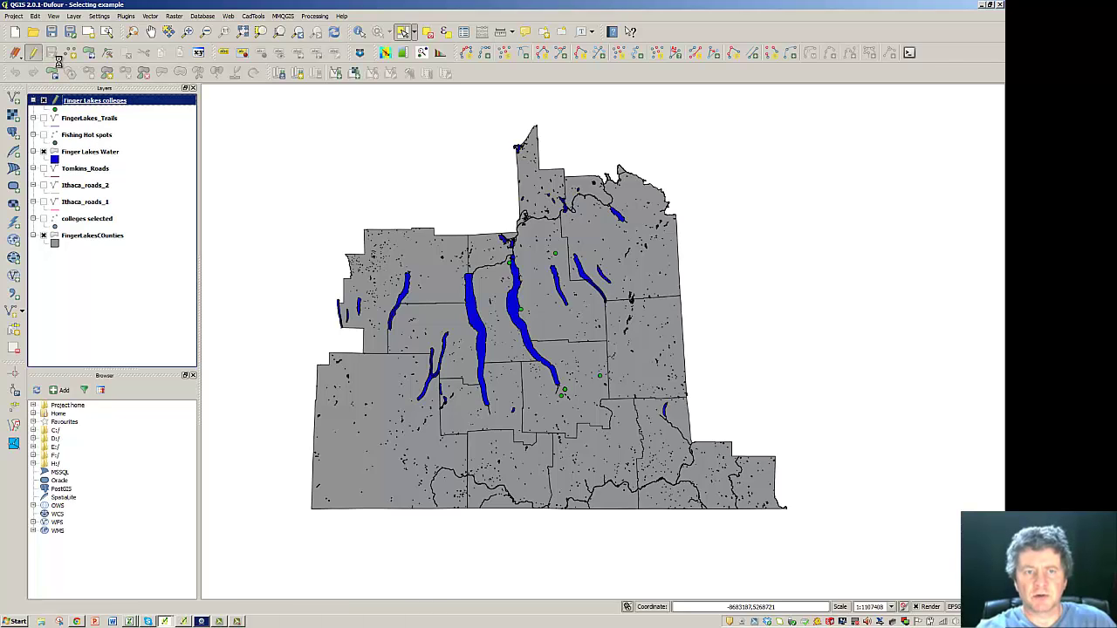
right_click(81, 106)
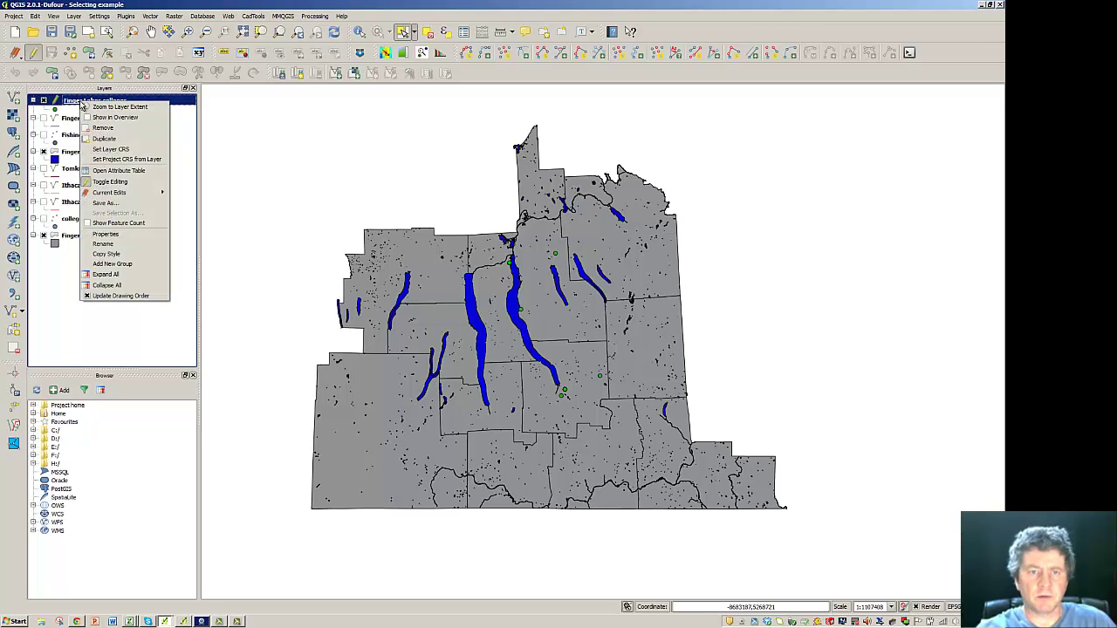
click(115, 171)
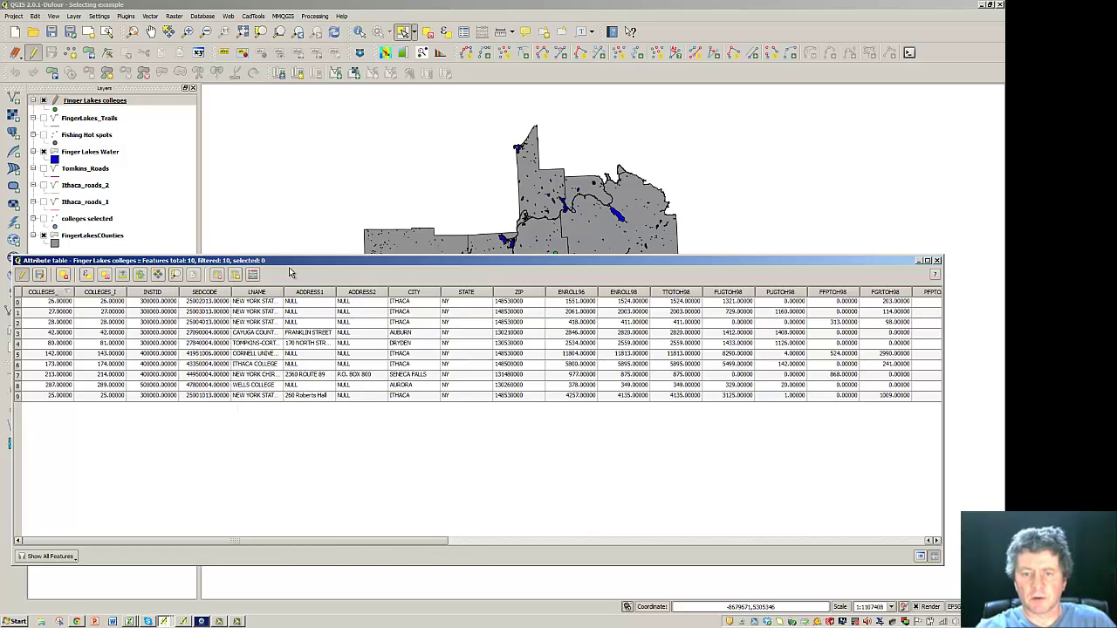
- Widen the LNAME column to show full college names and scroll across the fields
drag(283, 292, 456, 294)
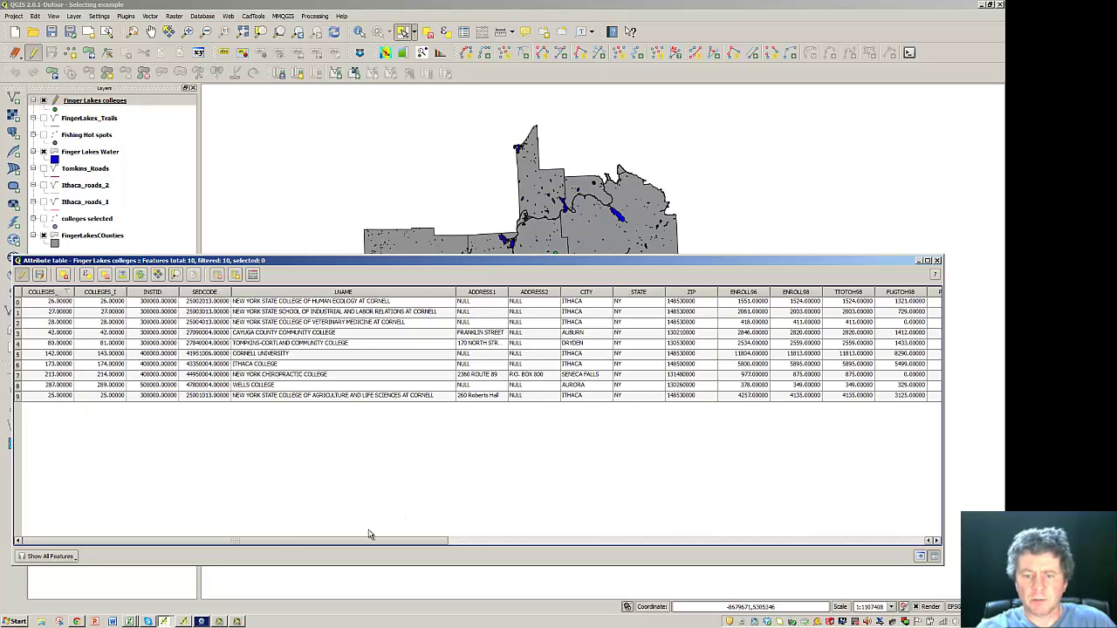
drag(275, 545, 405, 543)
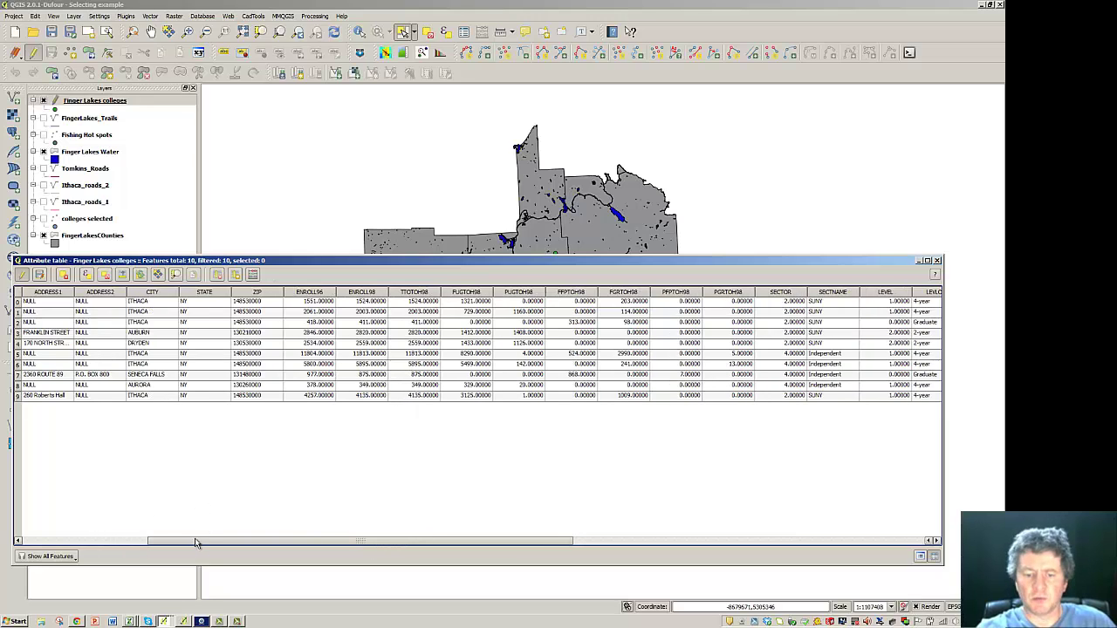
drag(195, 543, 491, 533)
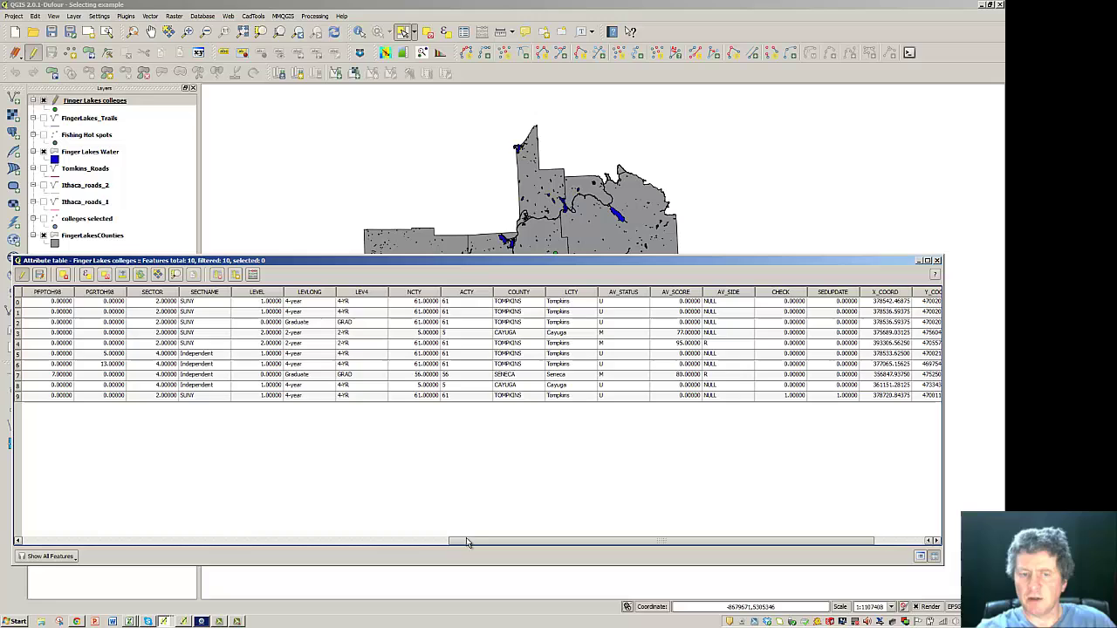
drag(467, 542, 334, 542)
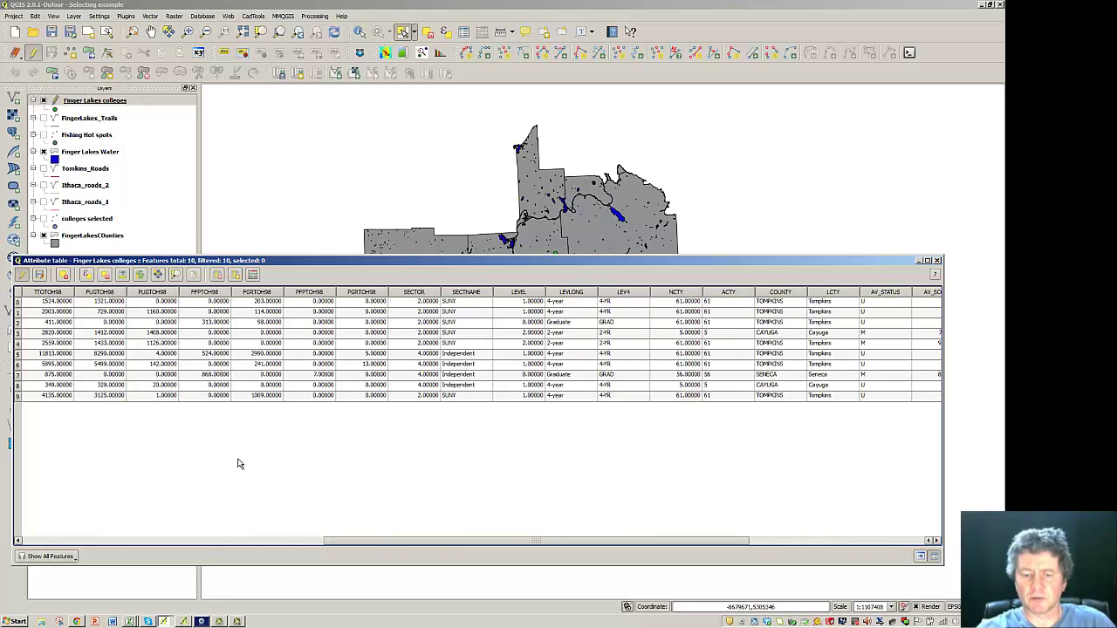
- Switch to NYS_colleges.xlsx and scroll through its SEDCODE, INST_NAME and other columns, returning to the top
click(129, 621)
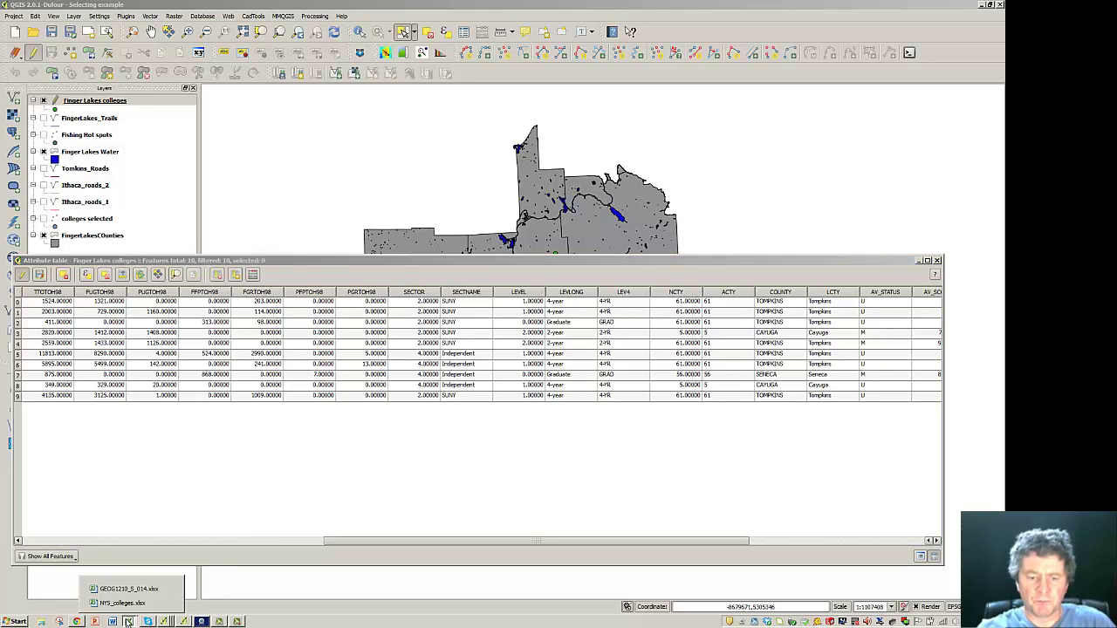
click(123, 603)
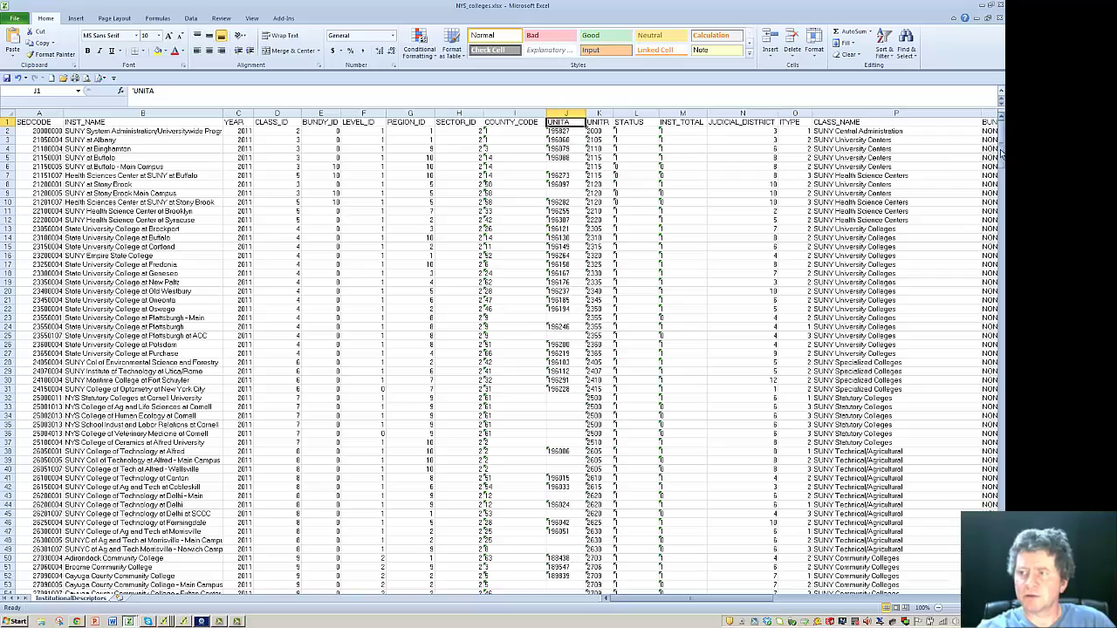
drag(1001, 154, 1002, 269)
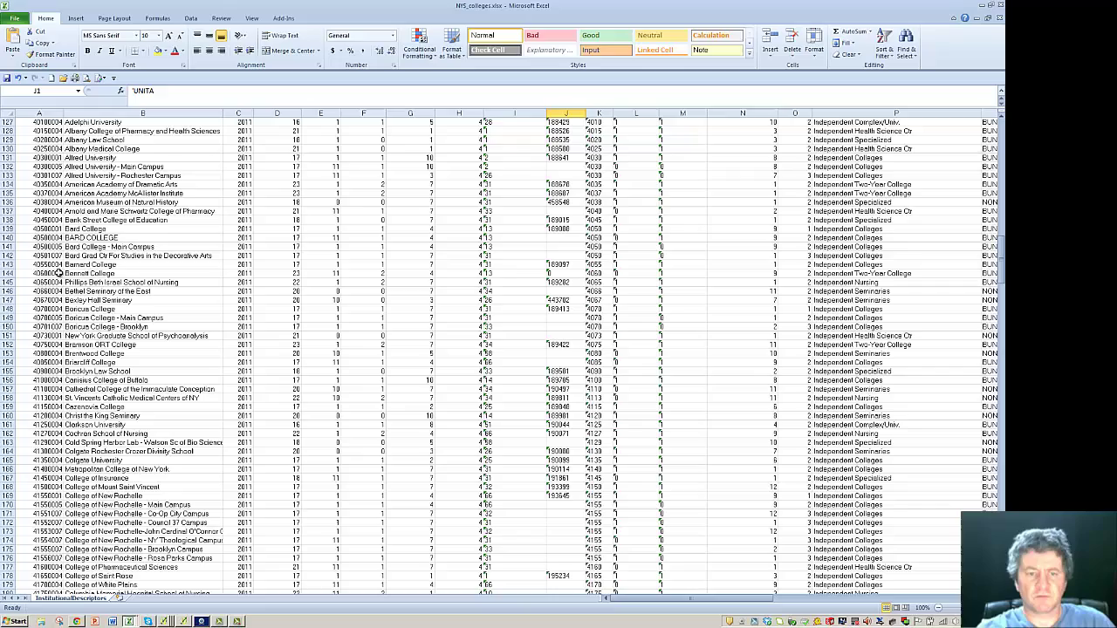
drag(621, 602, 803, 604)
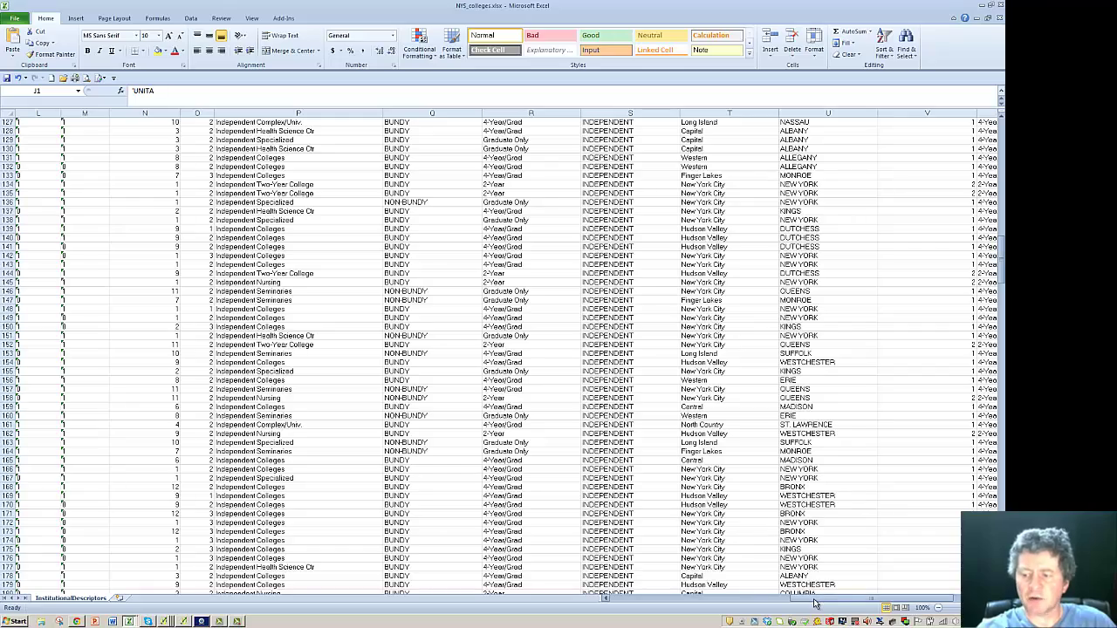
drag(815, 602, 622, 593)
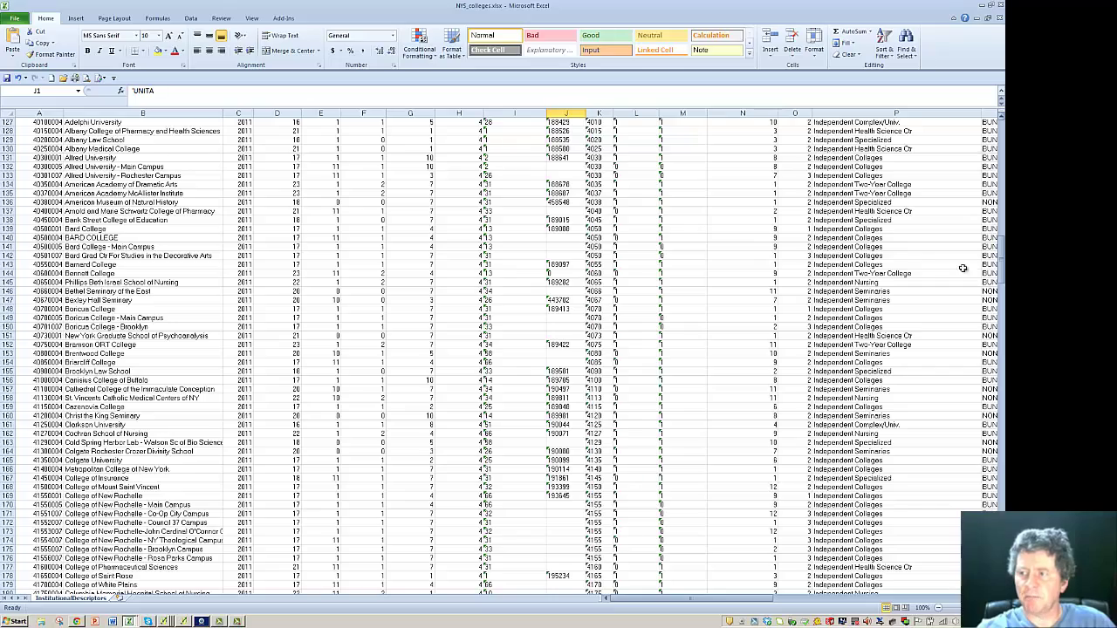
scroll(568, 321, up, 20)
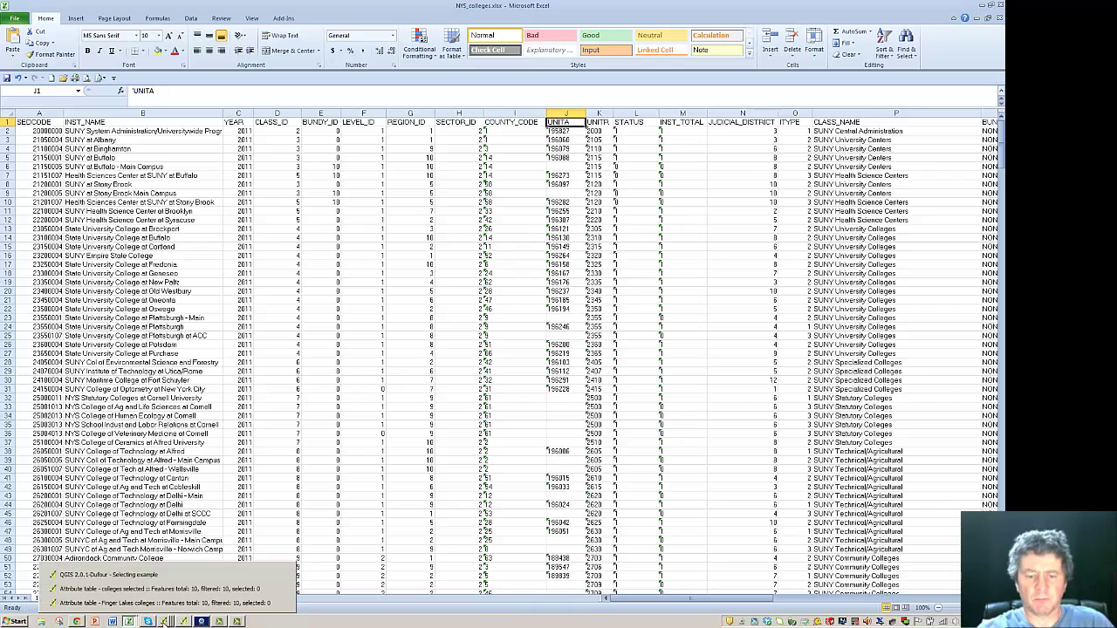
- Bring up the colleges selected attribute table from the QGIS windows and close it
click(162, 622)
click(132, 590)
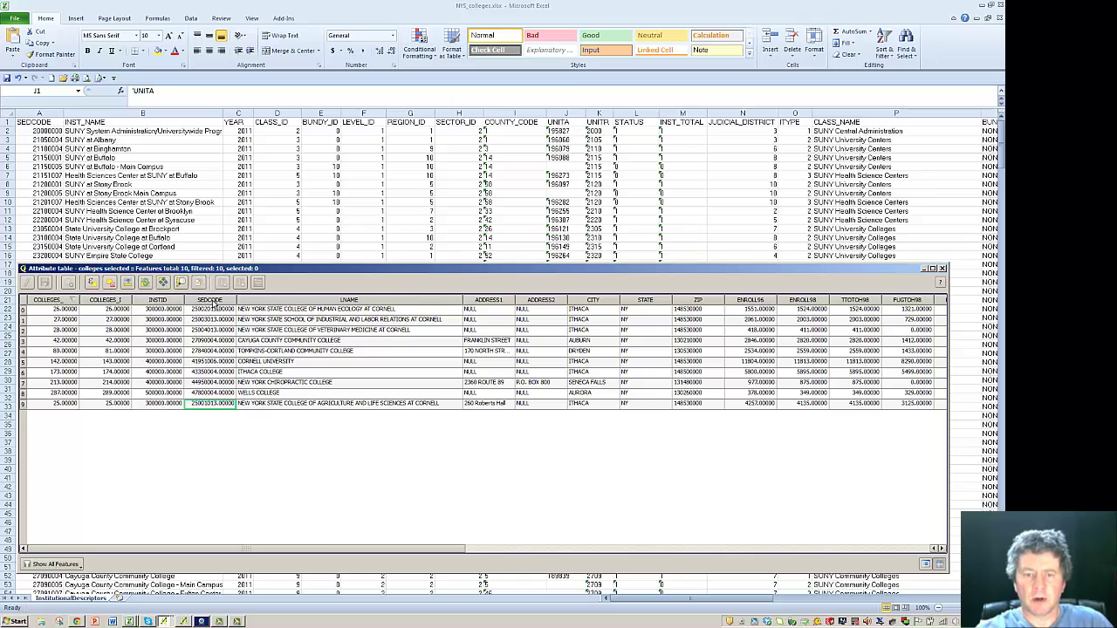
click(943, 269)
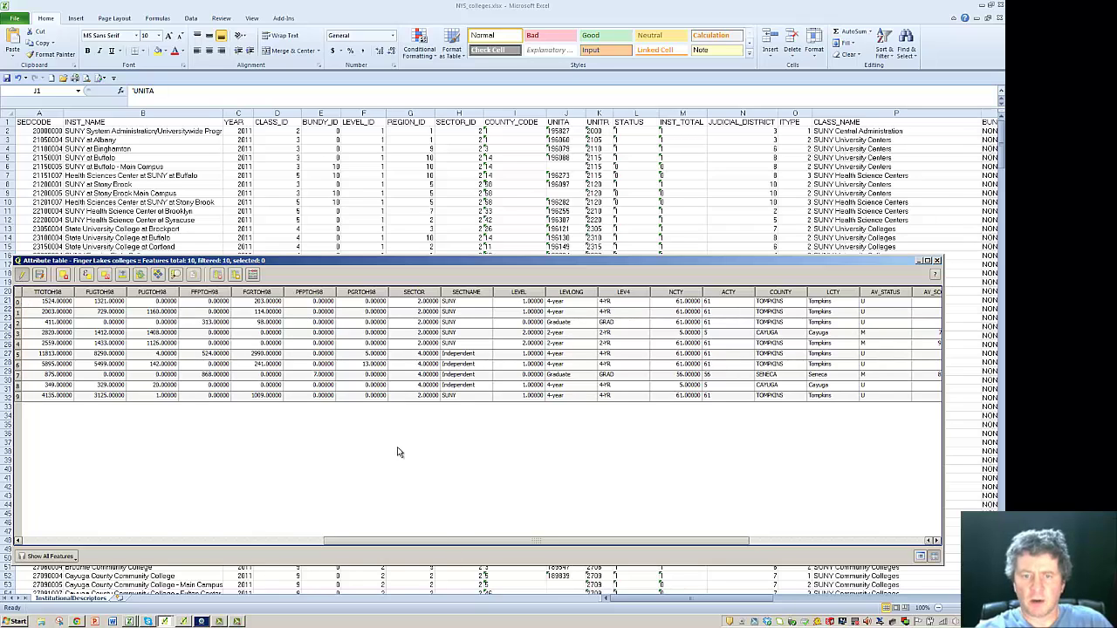
- Create a whole-number field SED-CODE in the Field calculator using the expression SEDCODE
click(253, 276)
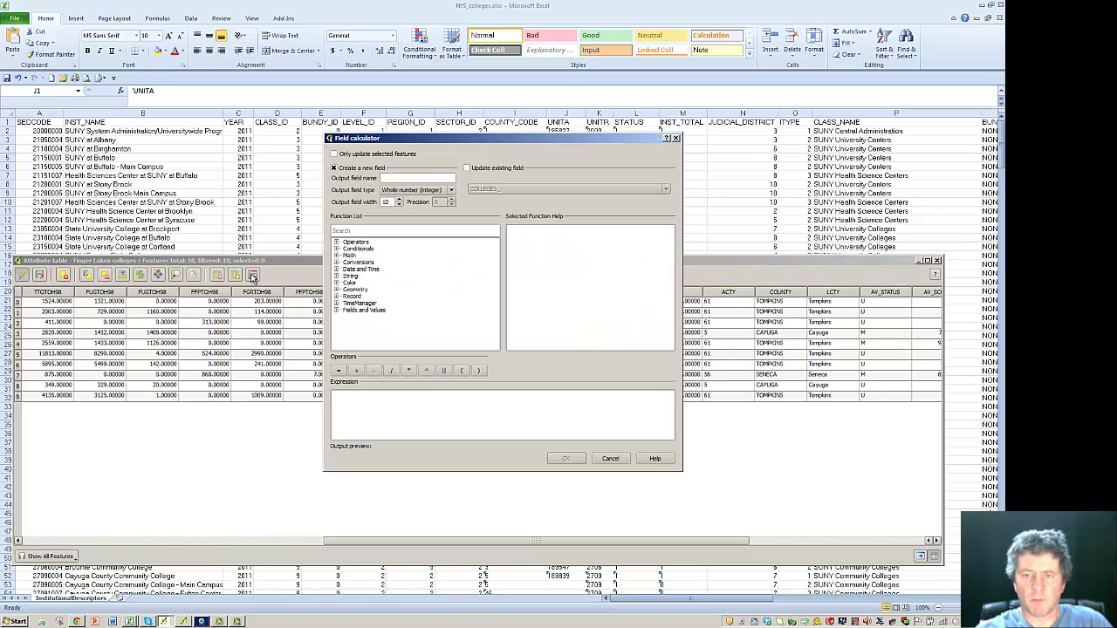
click(391, 178)
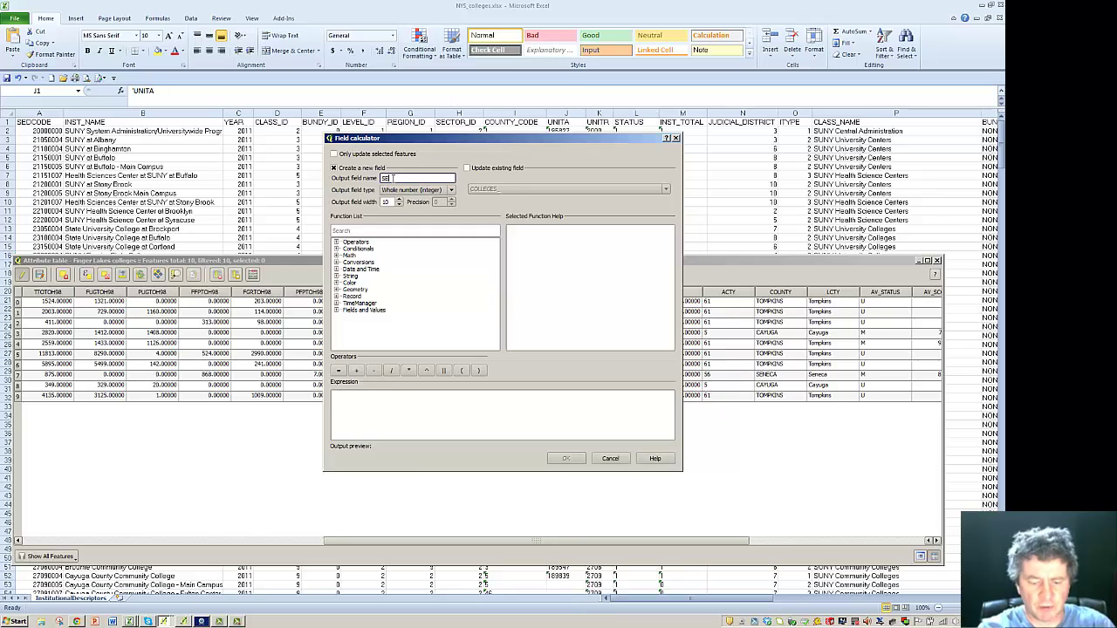
text(SEDCo)
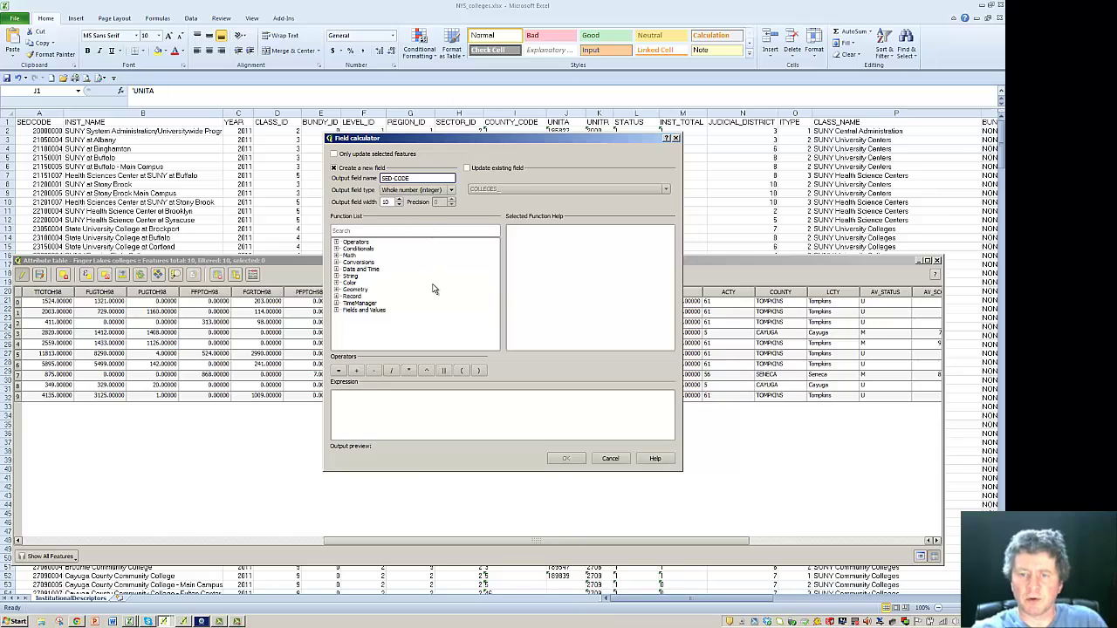
click(336, 311)
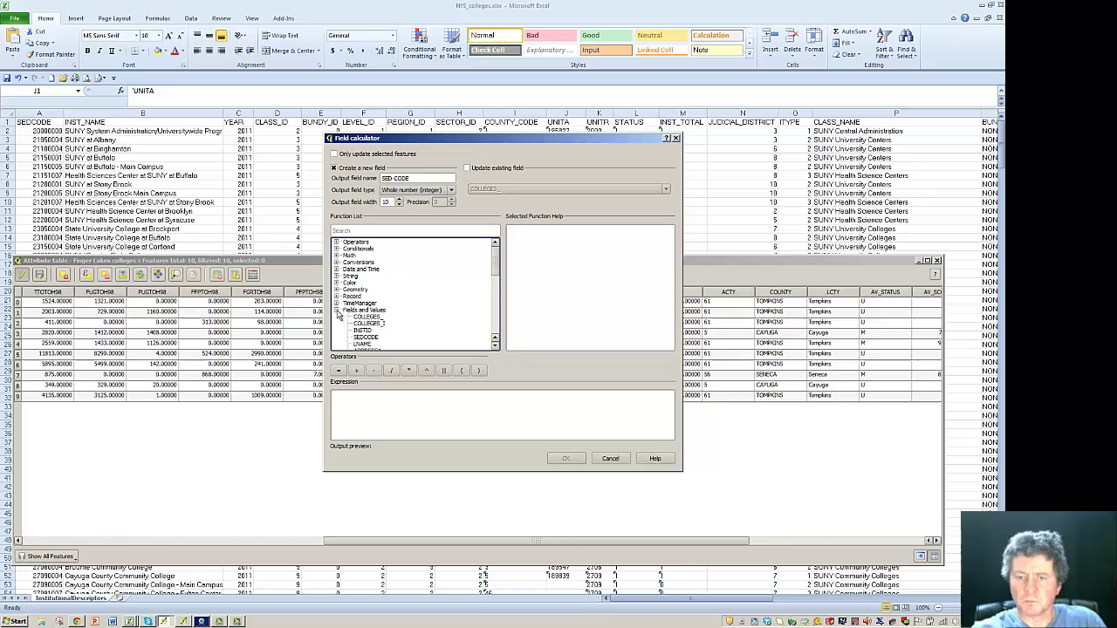
click(363, 338)
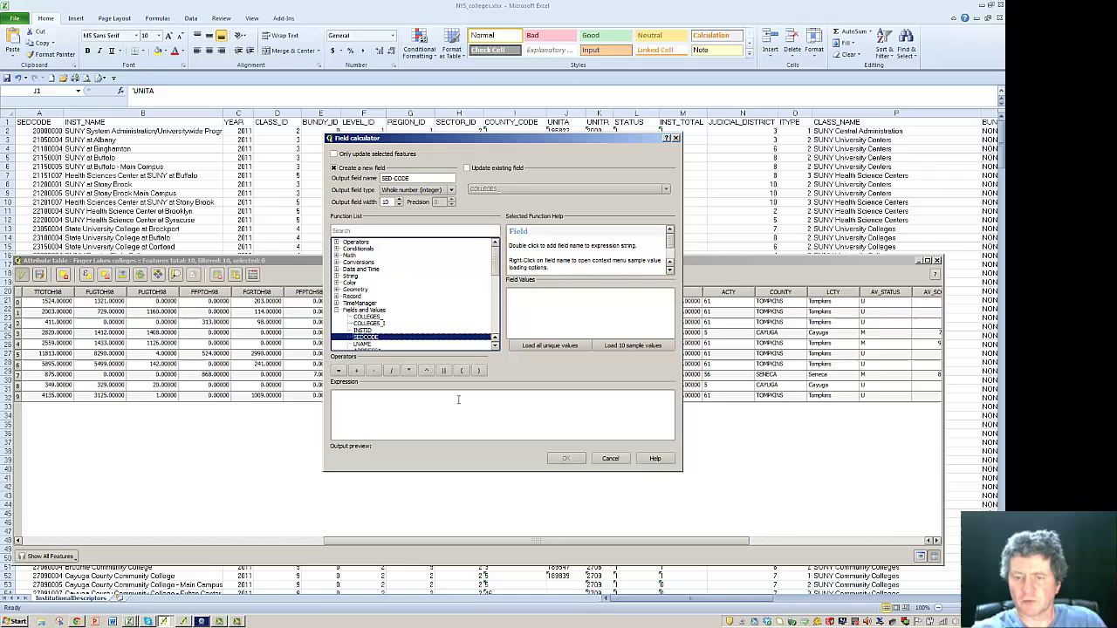
double_click(374, 342)
click(578, 460)
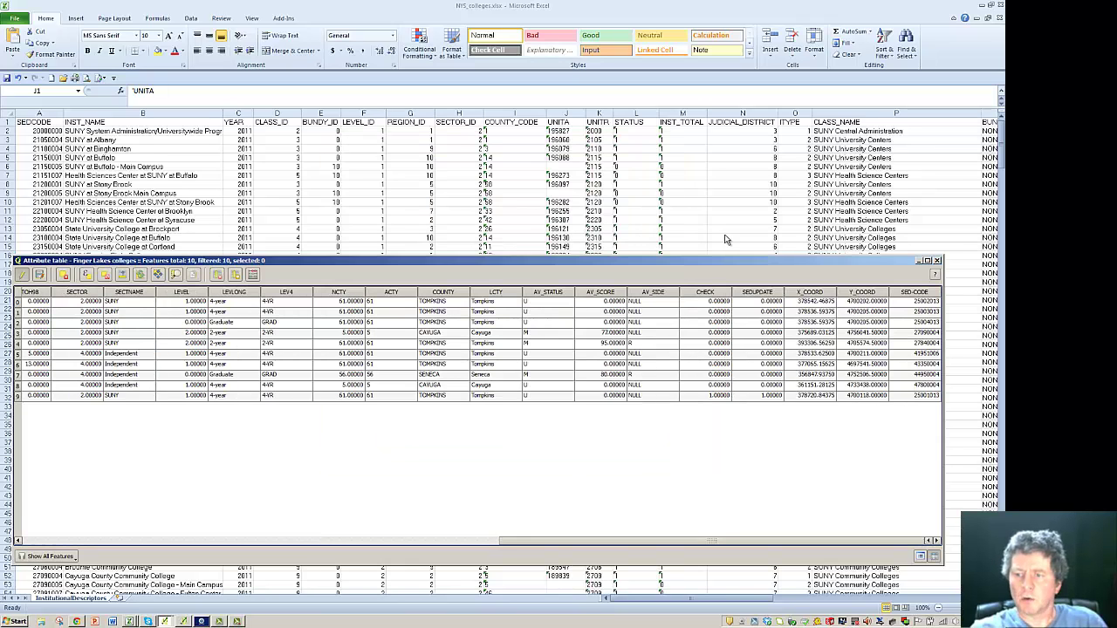
- Nudge the Finger Lakes colleges attribute table window aside, then close it
drag(495, 263, 488, 212)
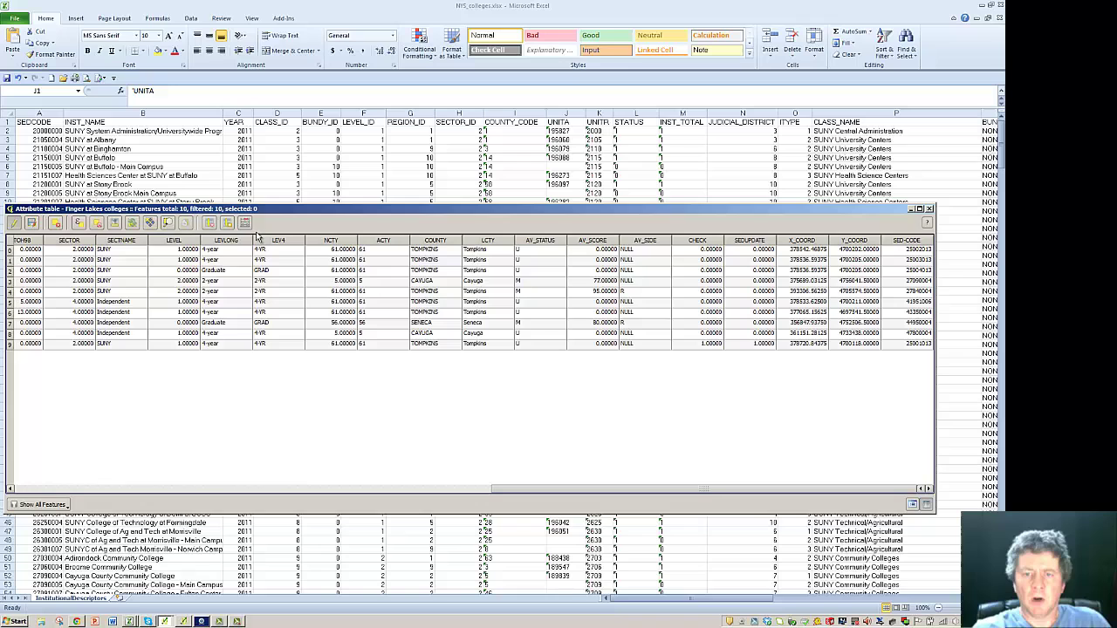
drag(288, 214, 302, 206)
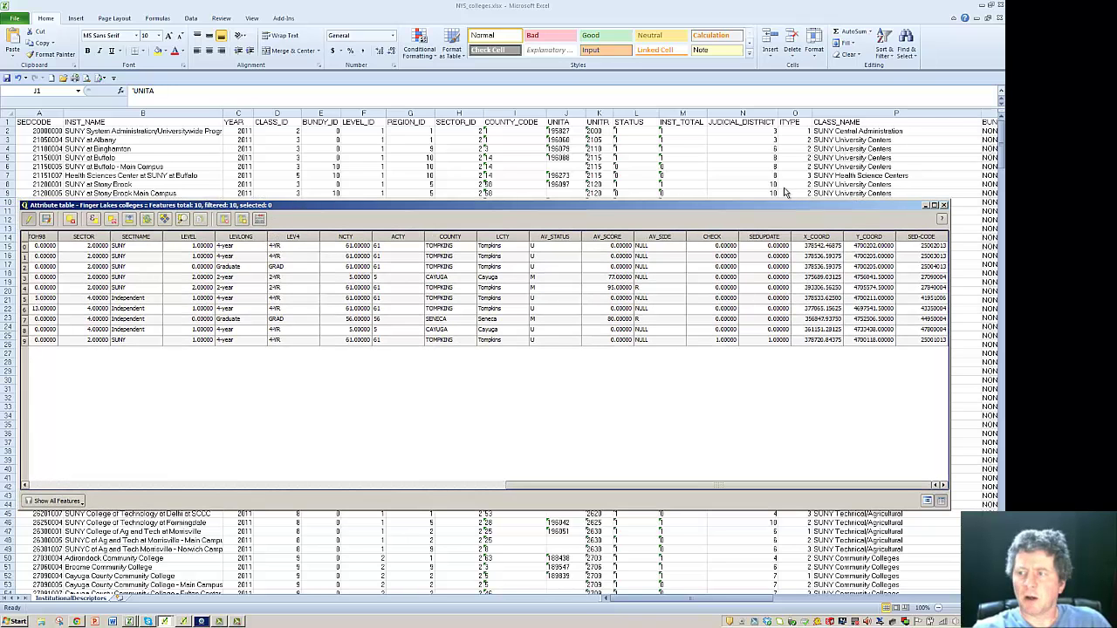
click(944, 205)
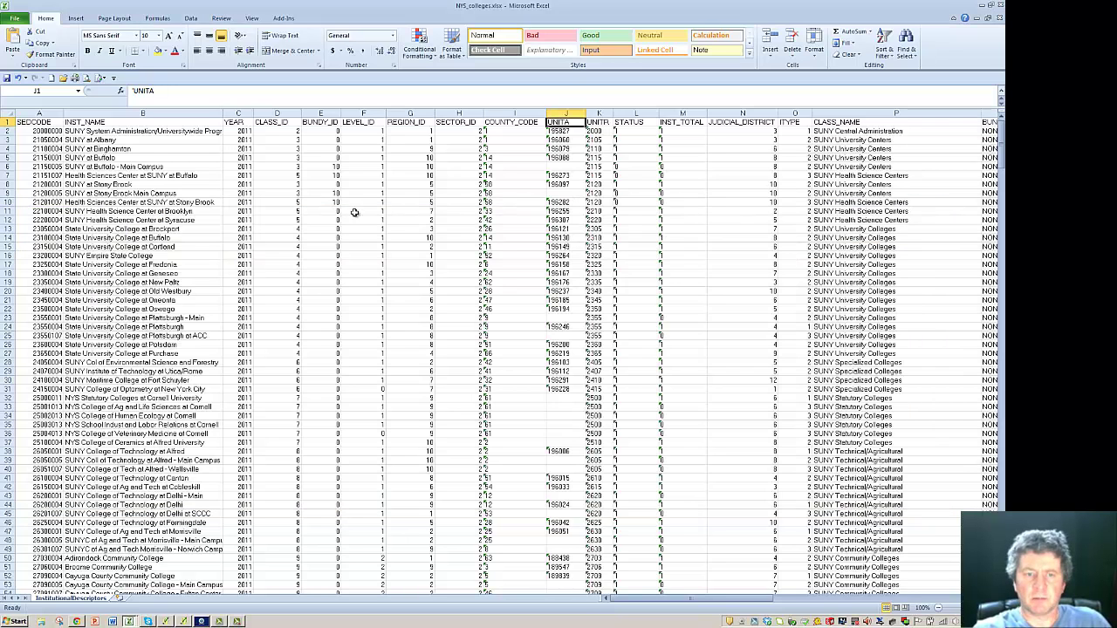
- Minimise Excel briefly, then bring the NYS_colleges.xlsx workbook back to the front
click(980, 7)
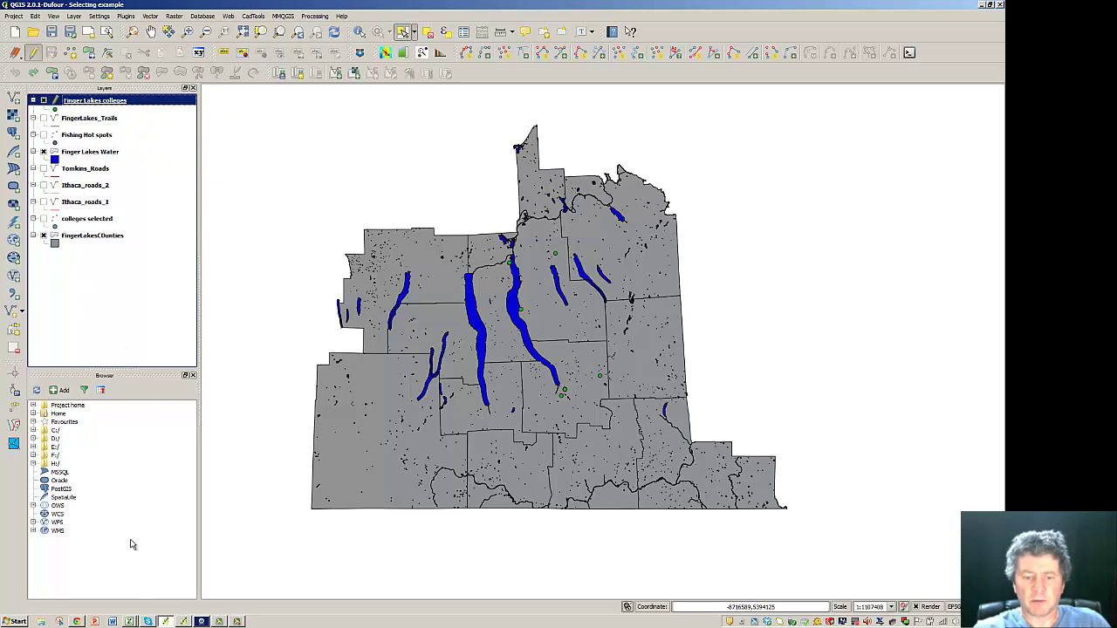
click(130, 622)
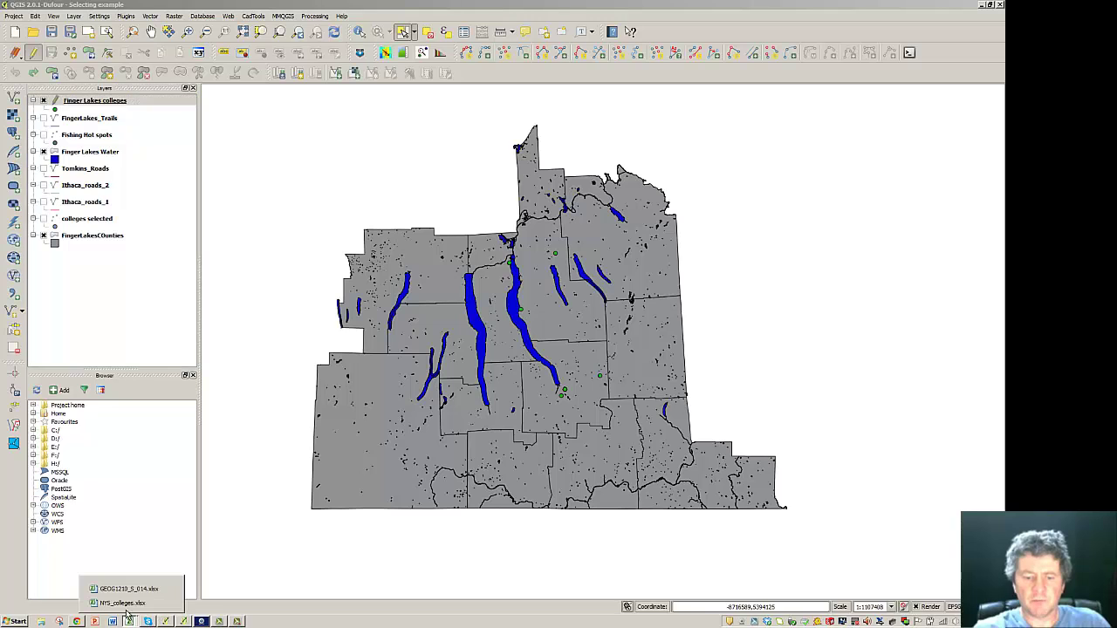
click(122, 603)
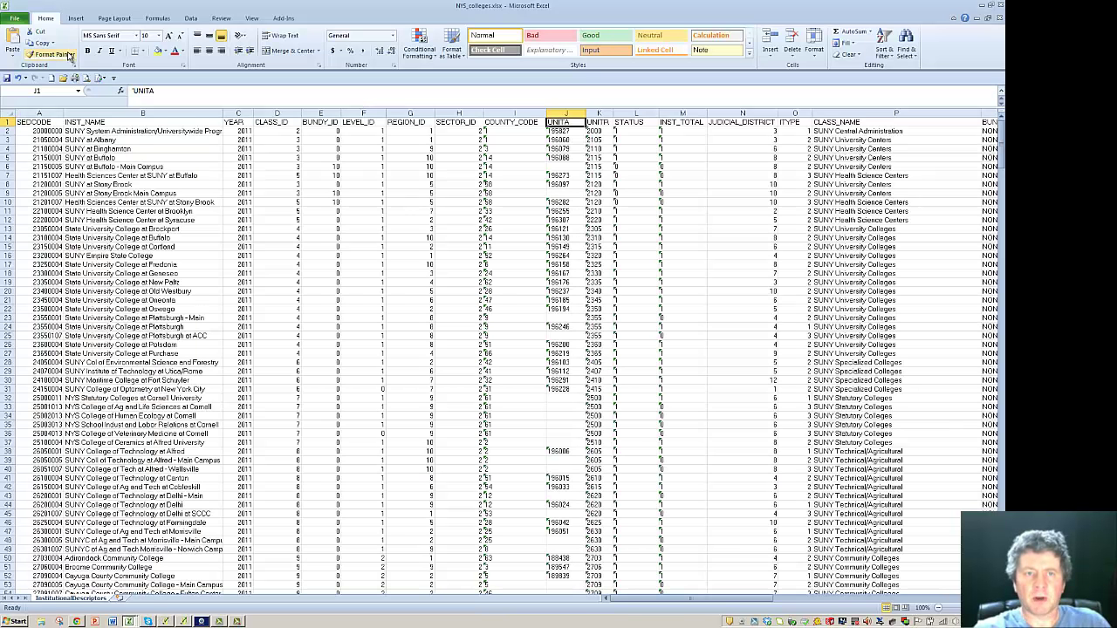
- Save the sheet as NYS_colleges.csv in CSV (MS-DOS) format, replacing the old file, then minimise Excel
click(16, 19)
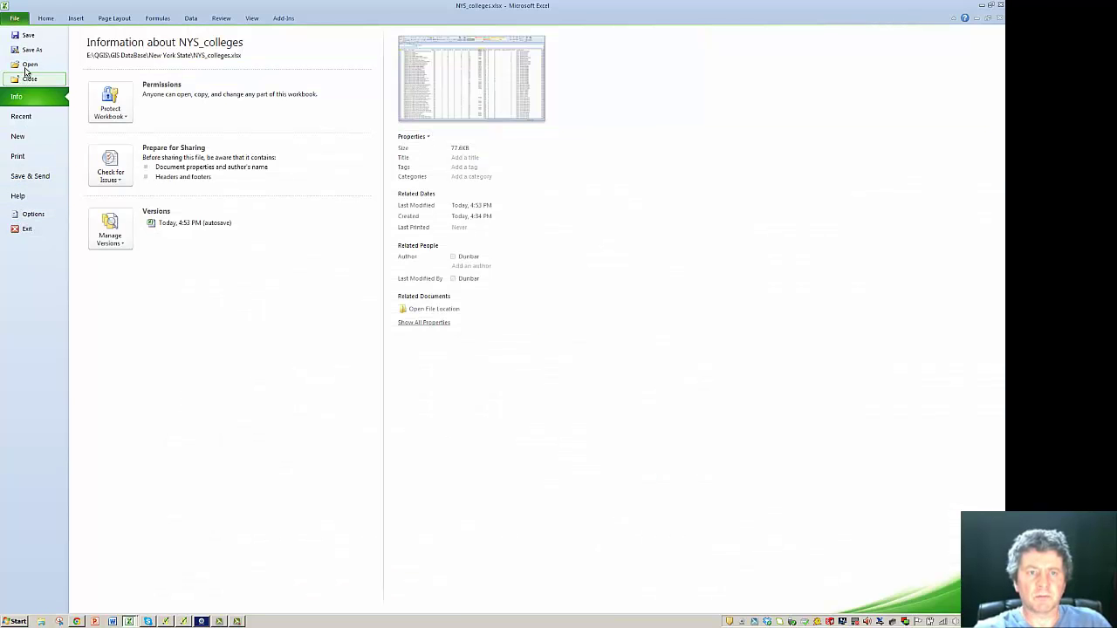
click(31, 49)
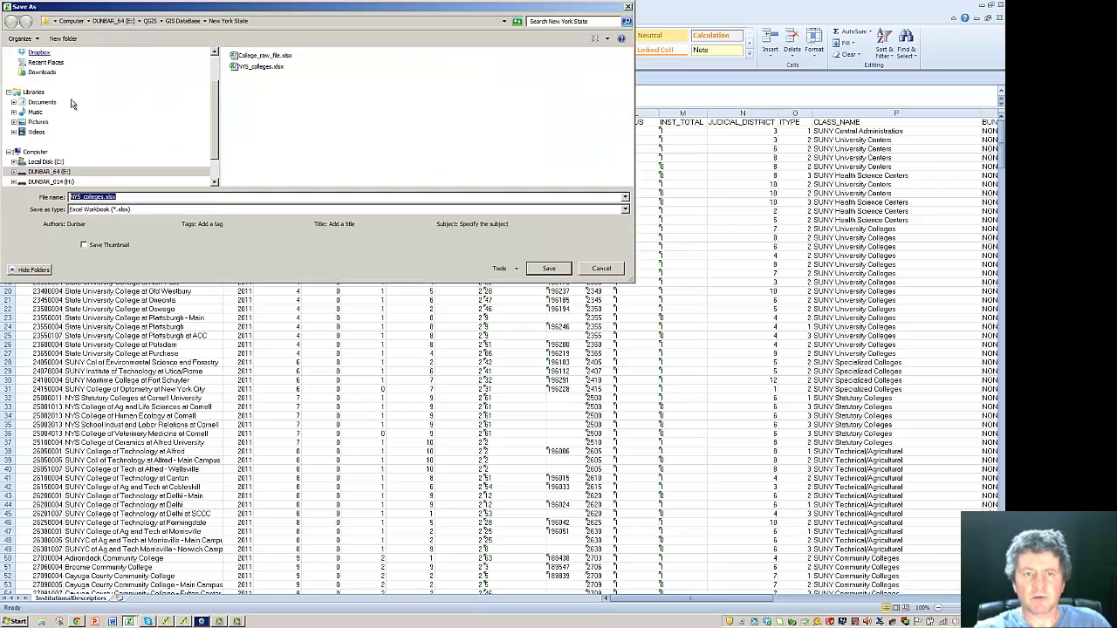
click(150, 198)
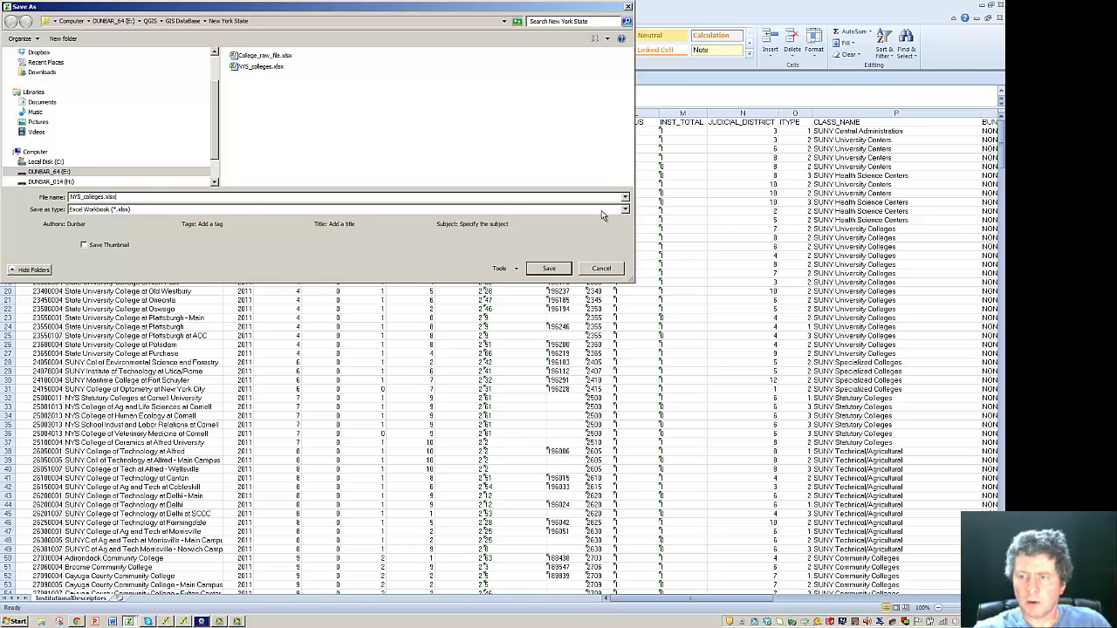
click(625, 212)
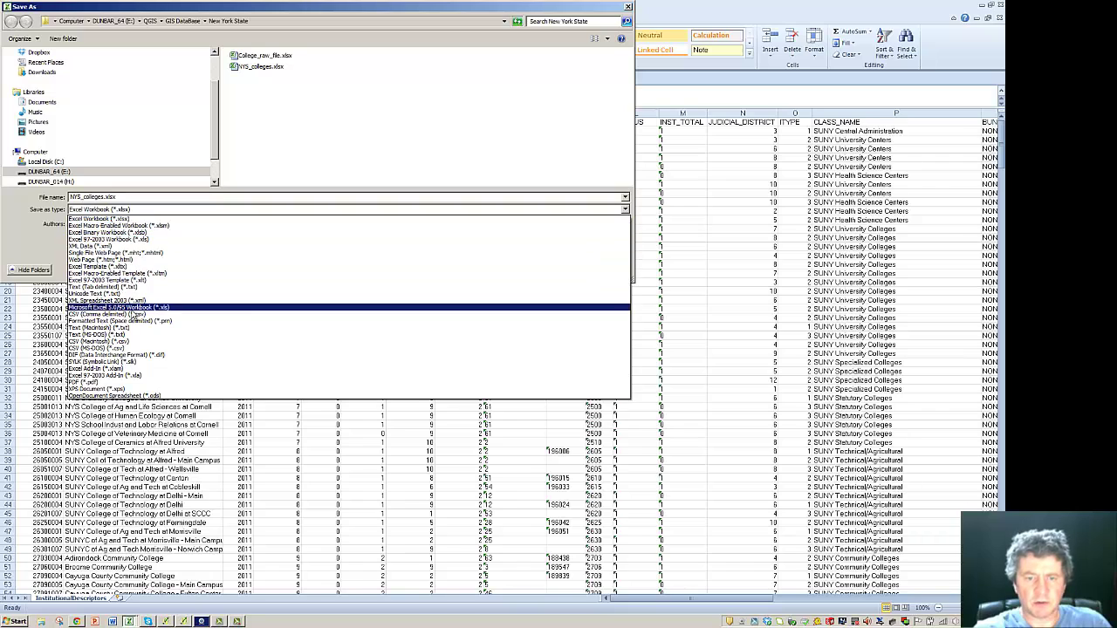
click(97, 350)
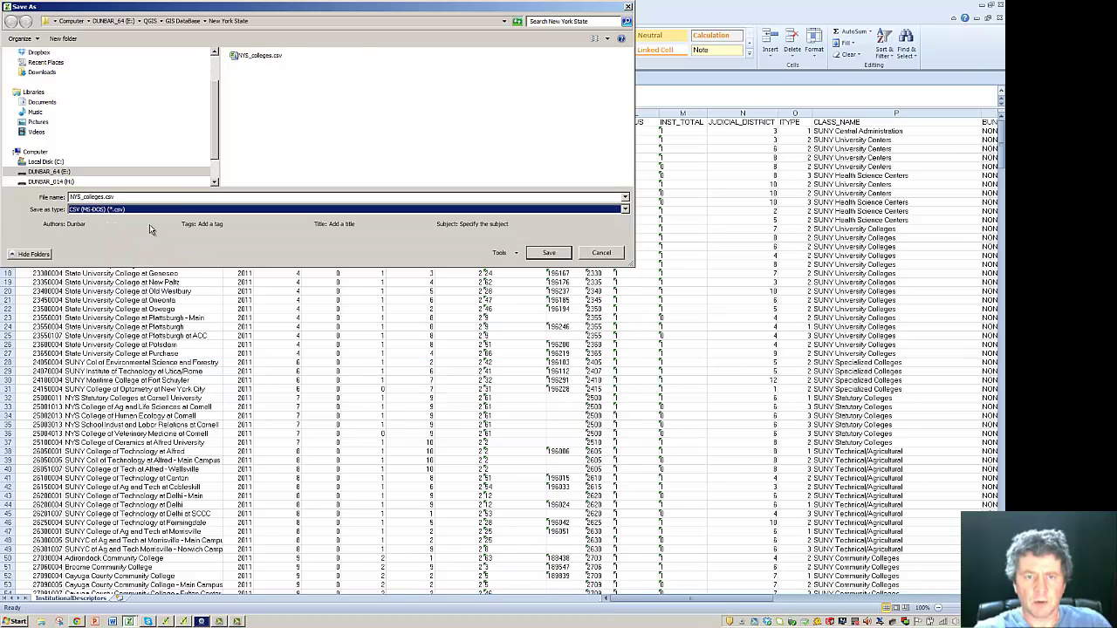
double_click(119, 197)
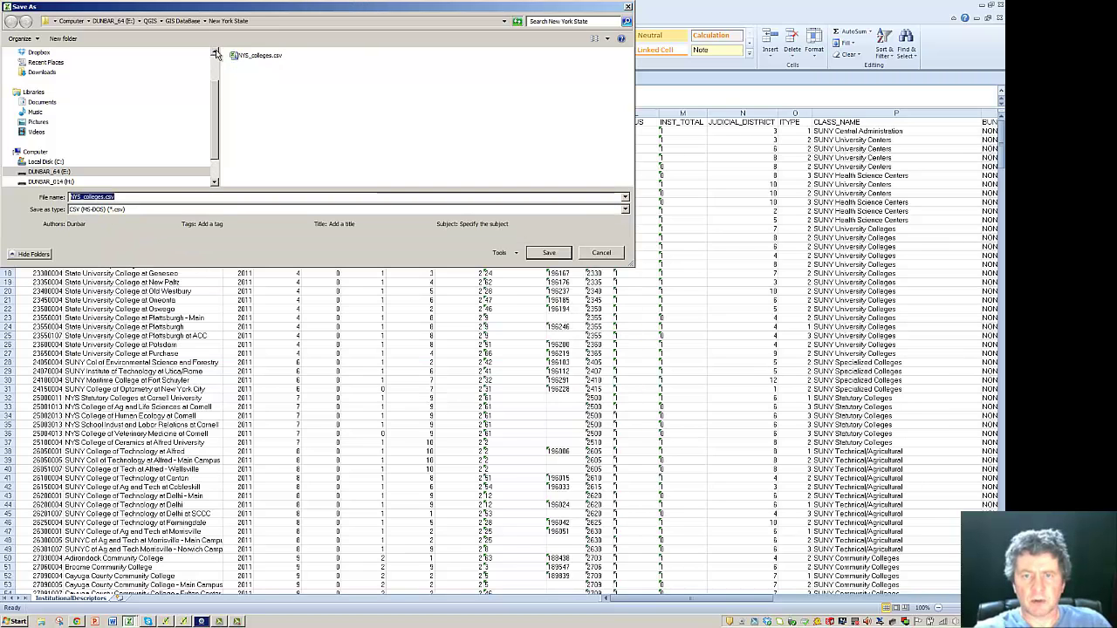
click(541, 254)
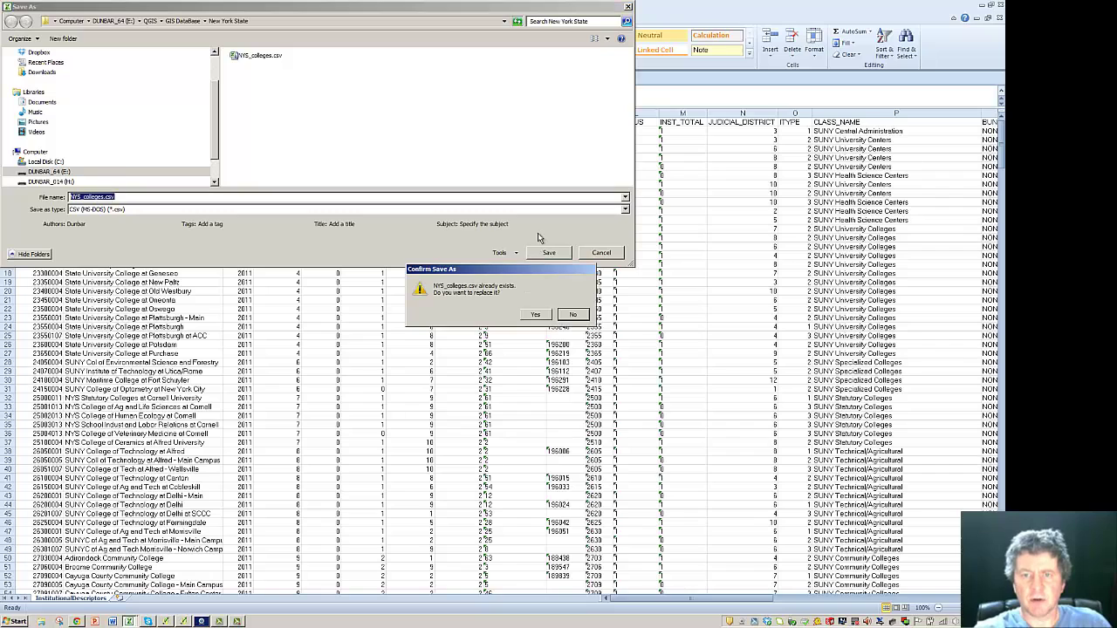
click(536, 315)
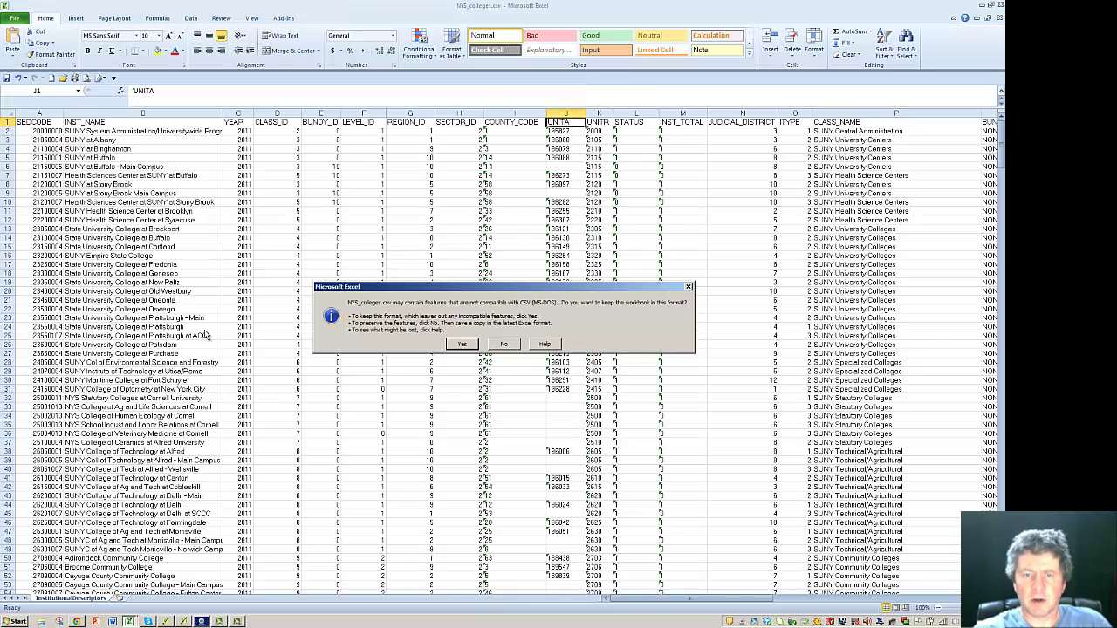
click(471, 347)
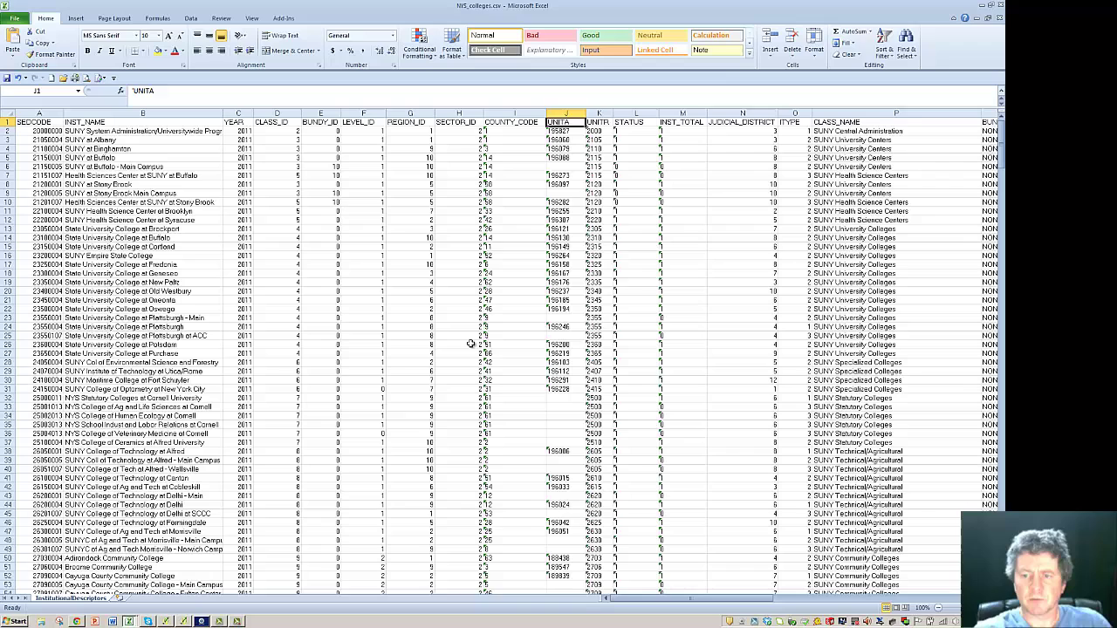
click(982, 6)
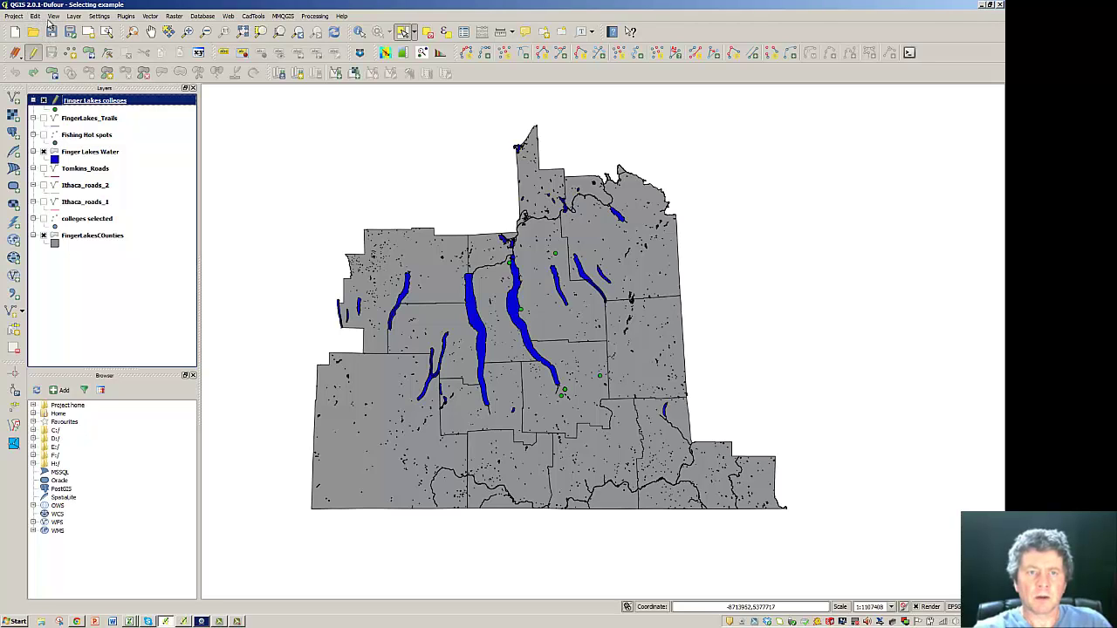
- Import NYS_colleges.csv as a delimited text layer with no geometry (attribute only table)
click(74, 17)
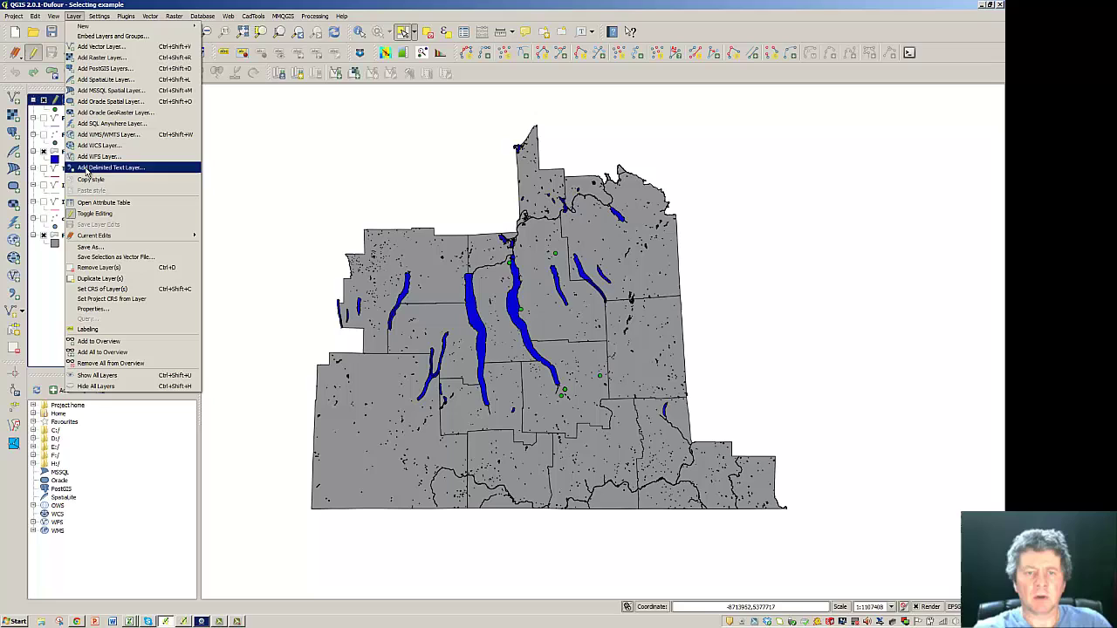
click(113, 172)
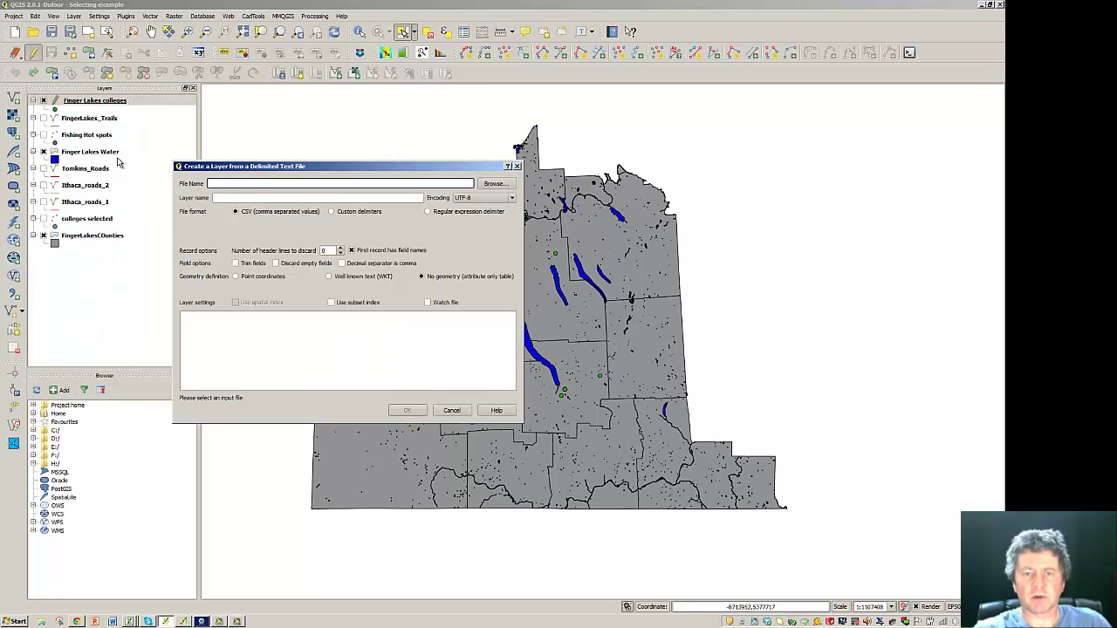
click(495, 183)
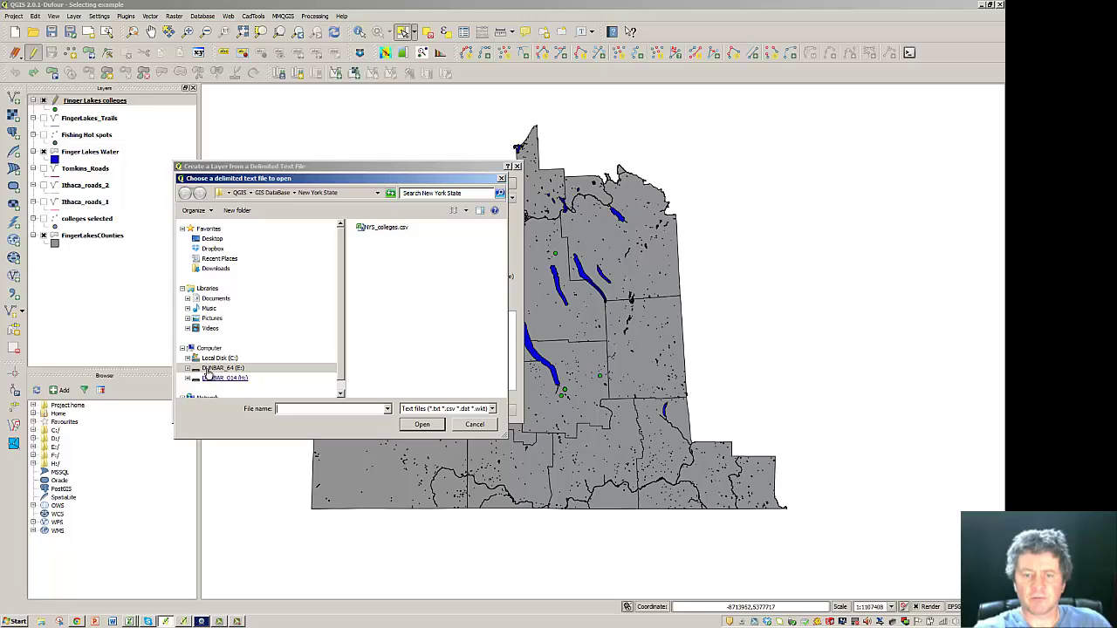
click(377, 232)
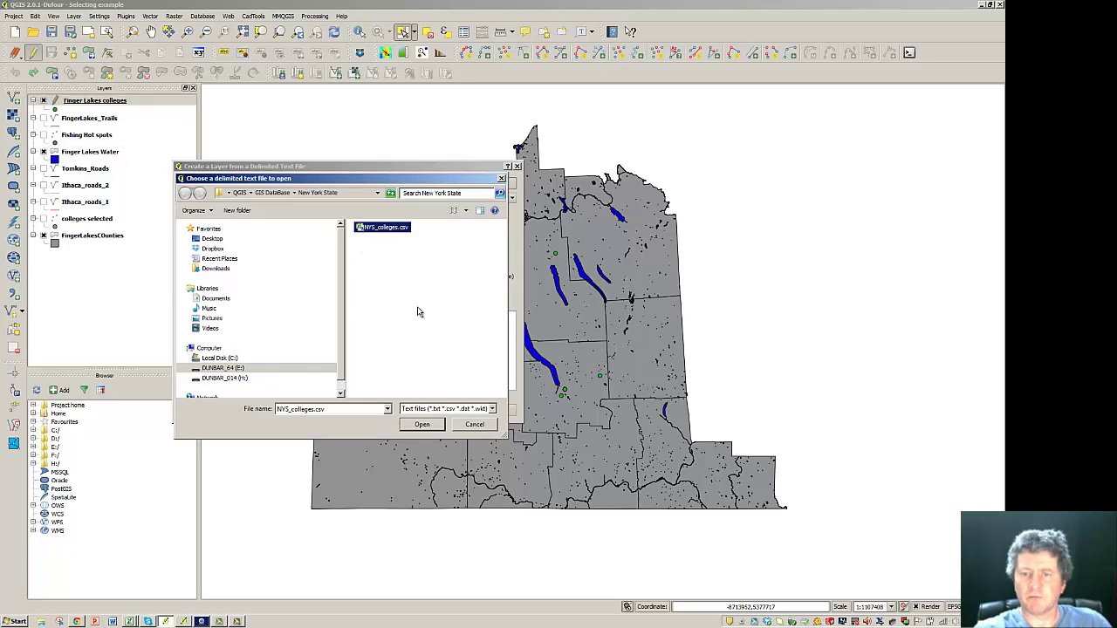
click(421, 425)
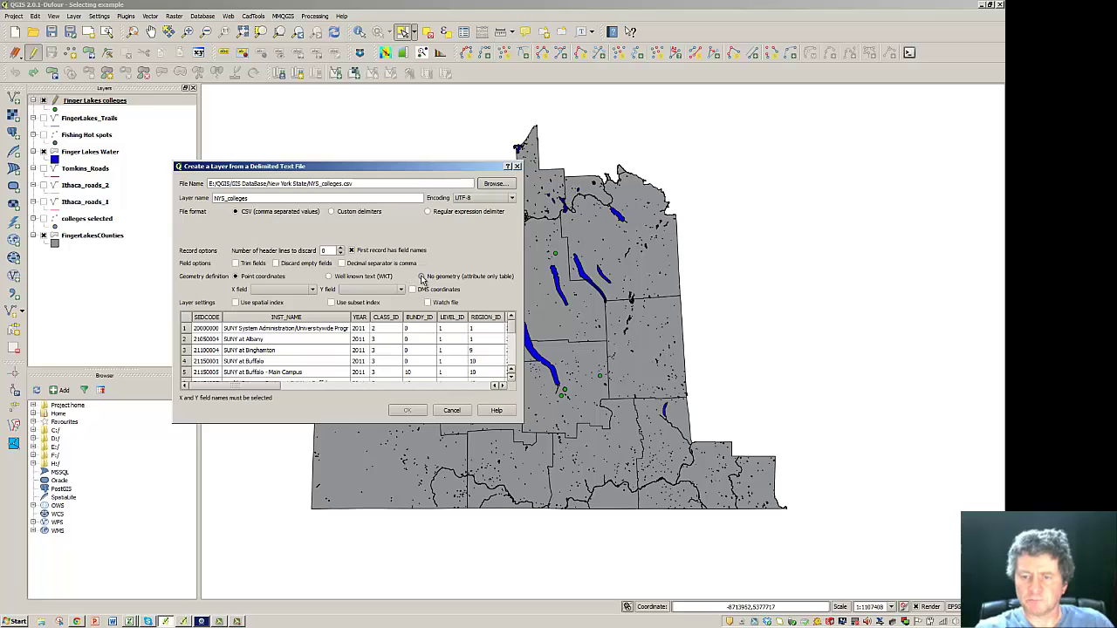
click(422, 278)
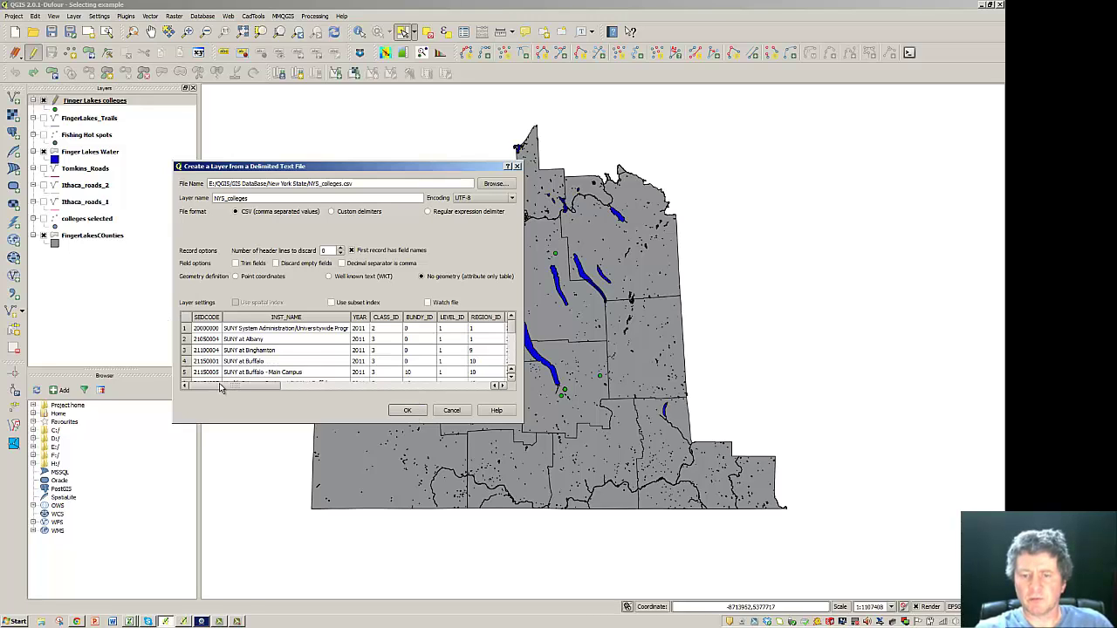
mouse_move(218, 389)
mouse_down()
mouse_move(490, 392)
mouse_move(225, 389)
mouse_up()
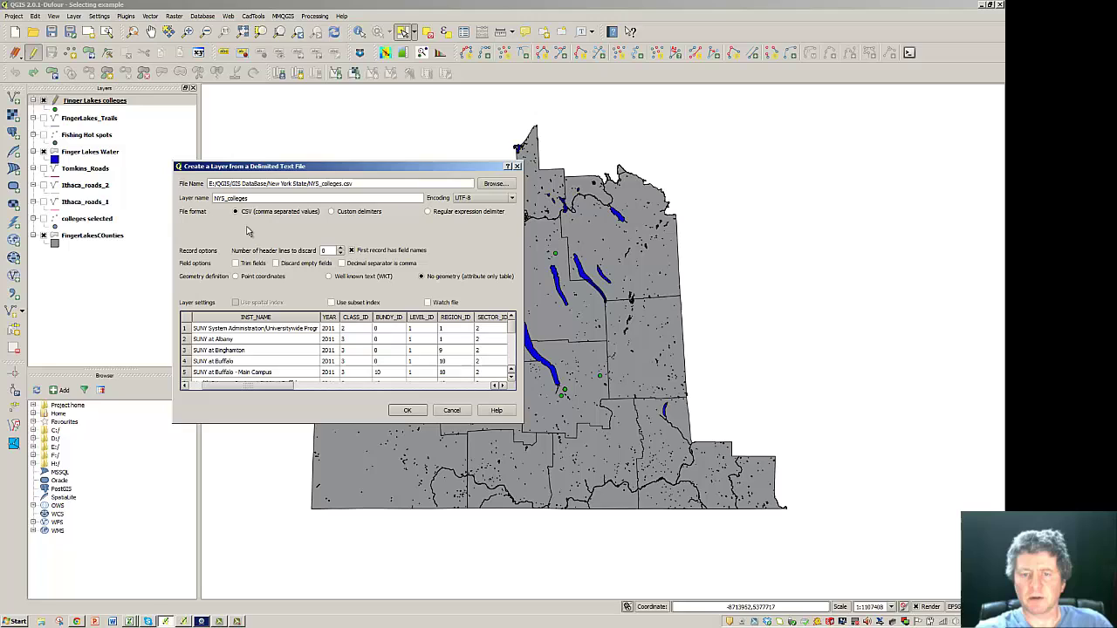
click(403, 411)
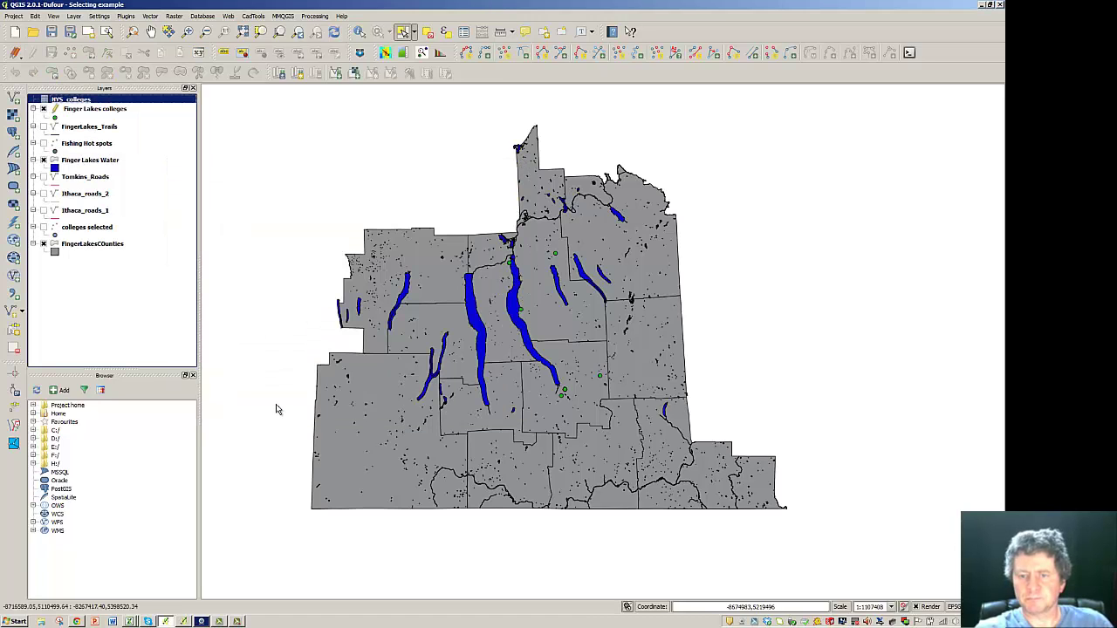
- Add a join on Finger Lakes colleges using NYS_colleges as join layer and SEDCODE as join field
double_click(76, 110)
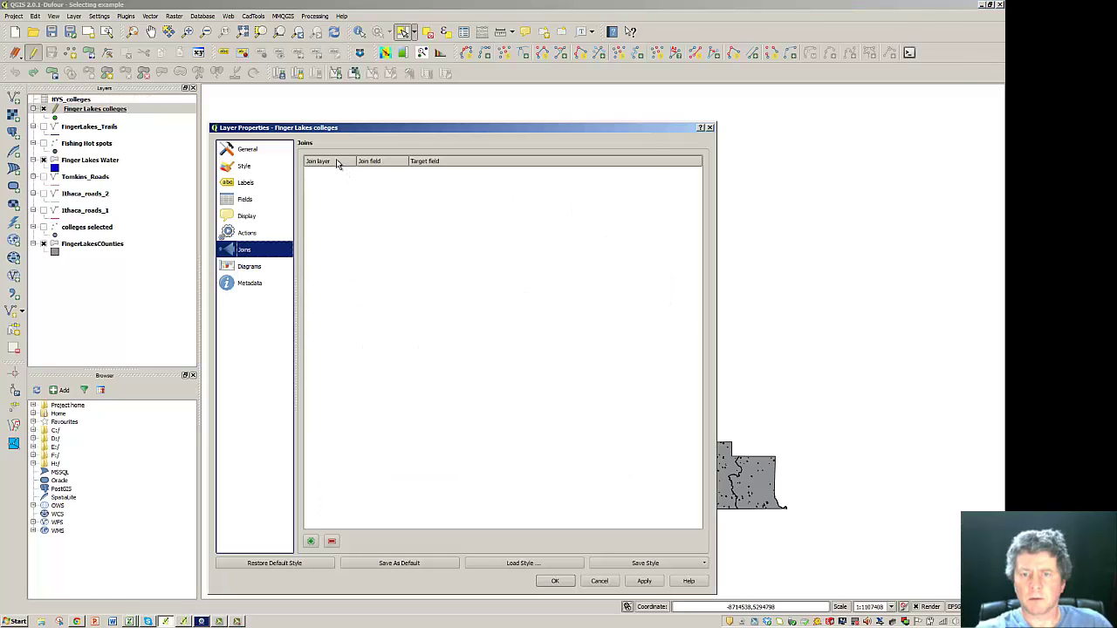
click(311, 542)
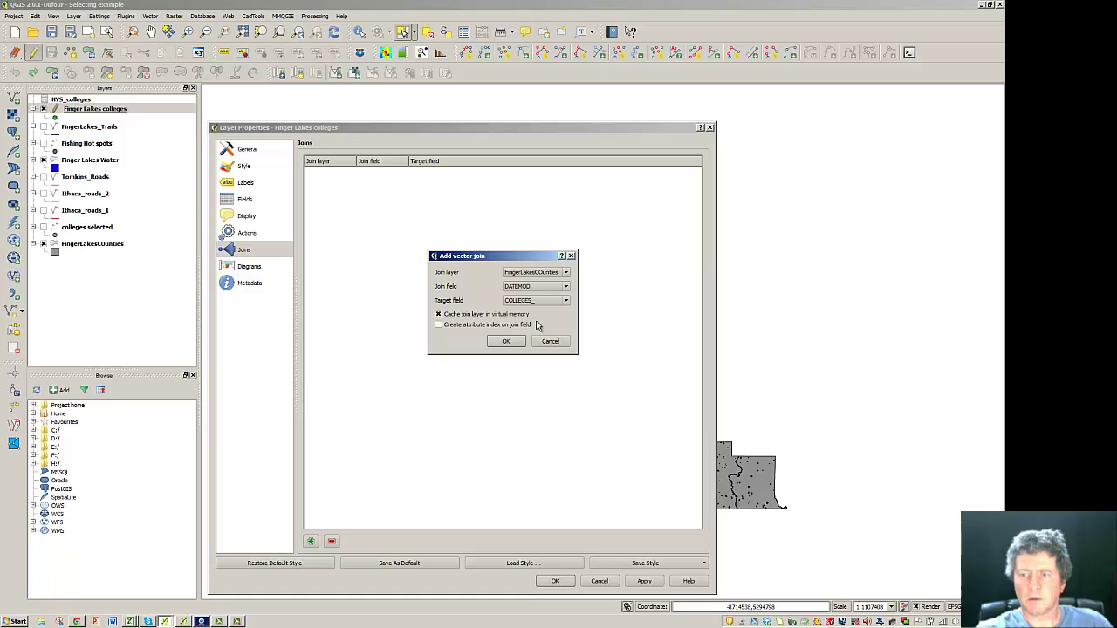
click(566, 273)
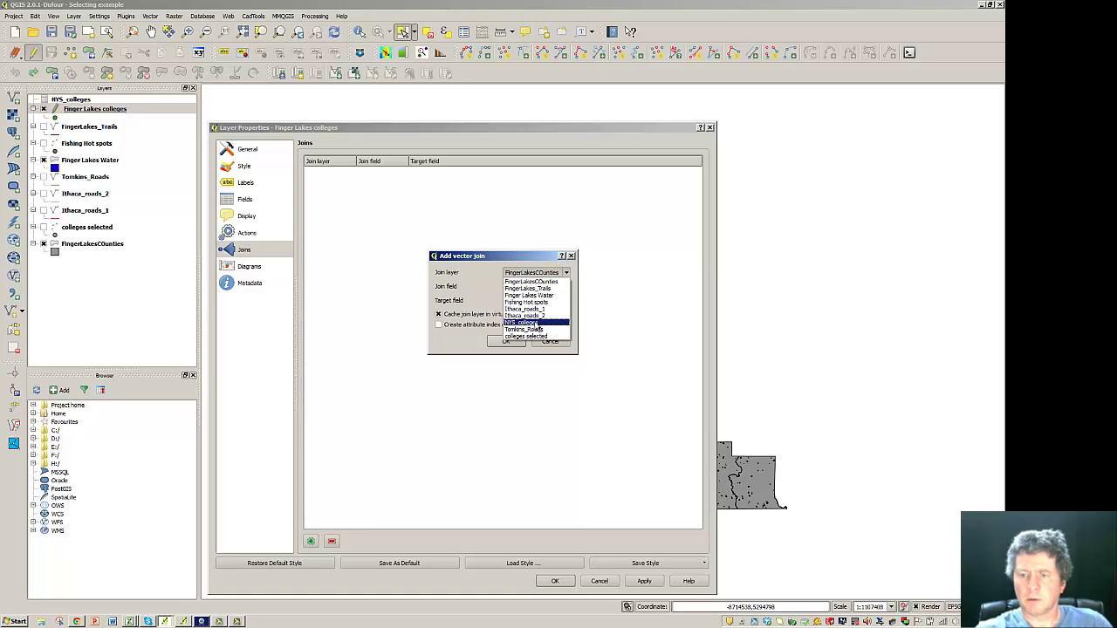
click(535, 324)
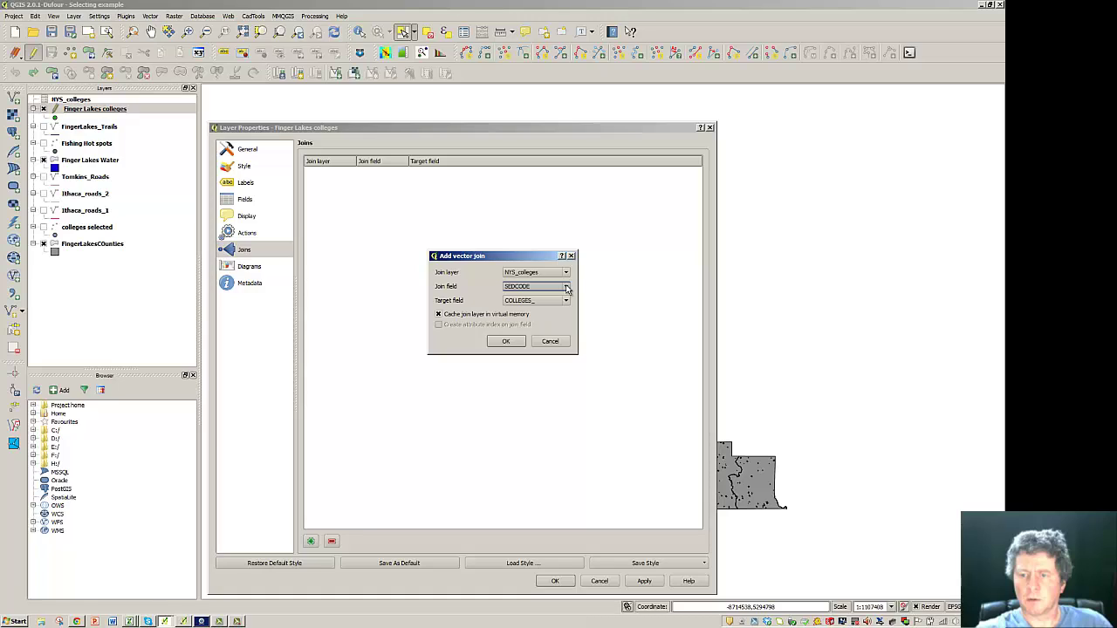
click(566, 288)
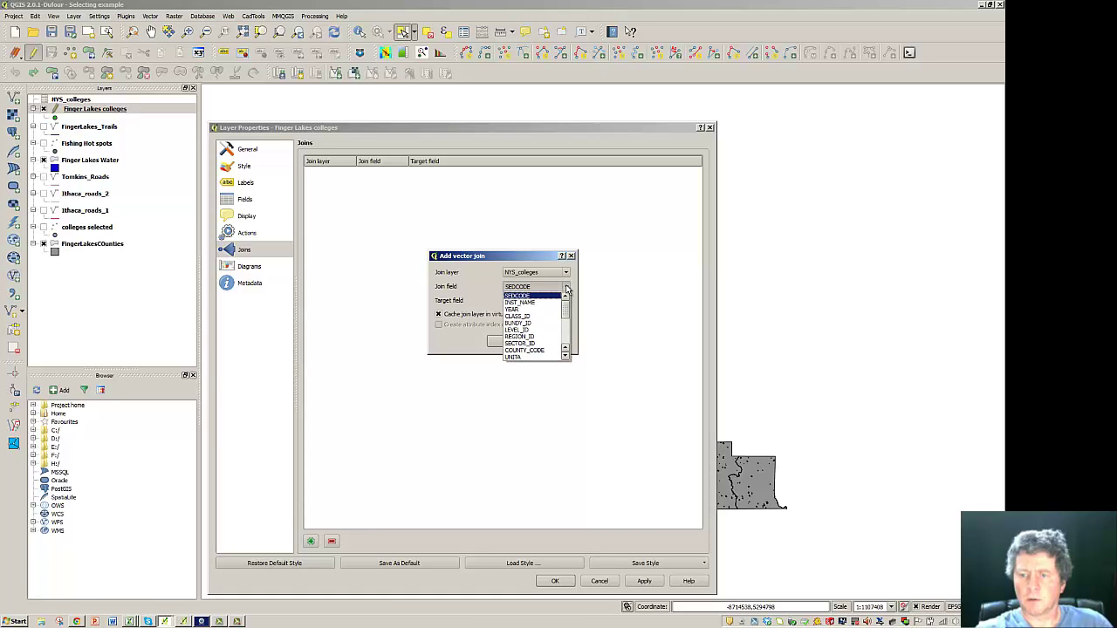
mouse_move(566, 307)
mouse_down()
mouse_move(565, 346)
mouse_move(567, 307)
mouse_up()
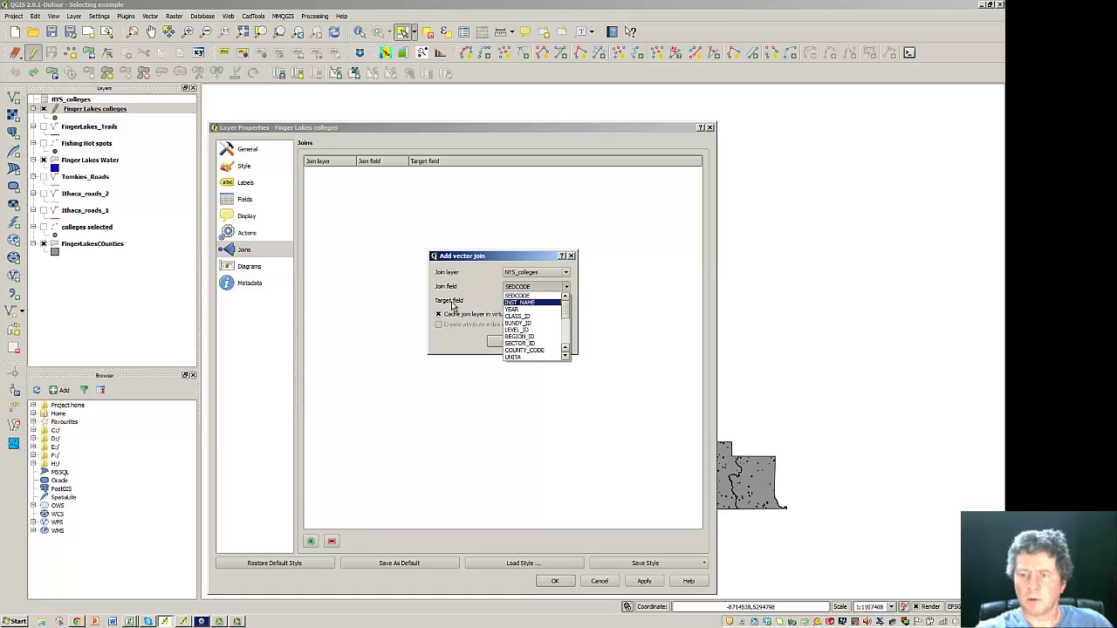
click(473, 293)
- Set SED-CODE as the target field and apply the join
click(565, 301)
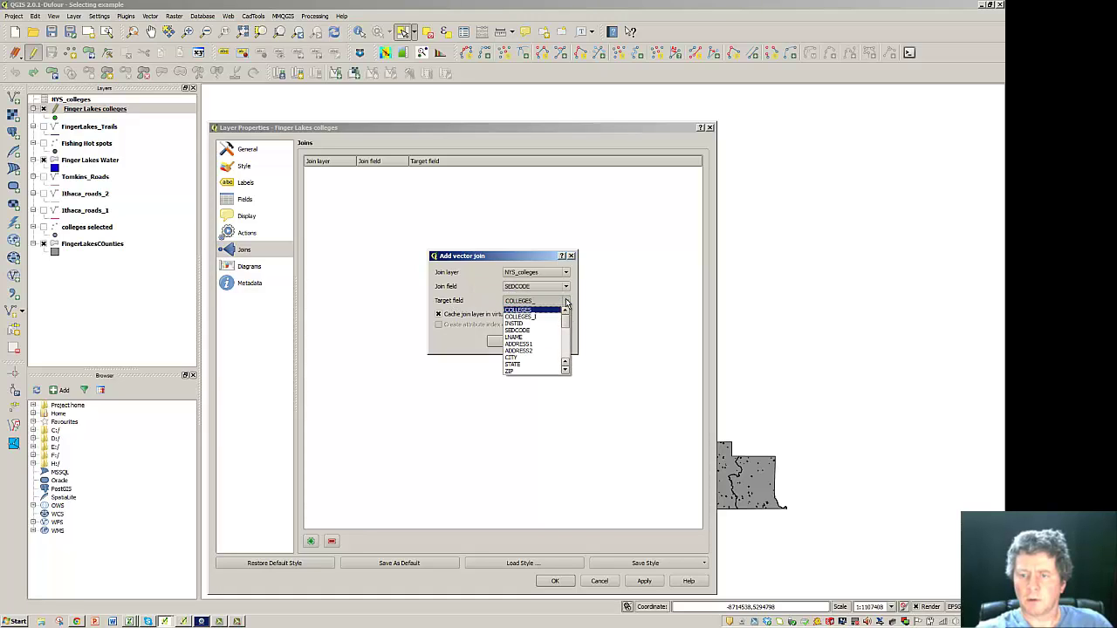
drag(567, 325, 563, 362)
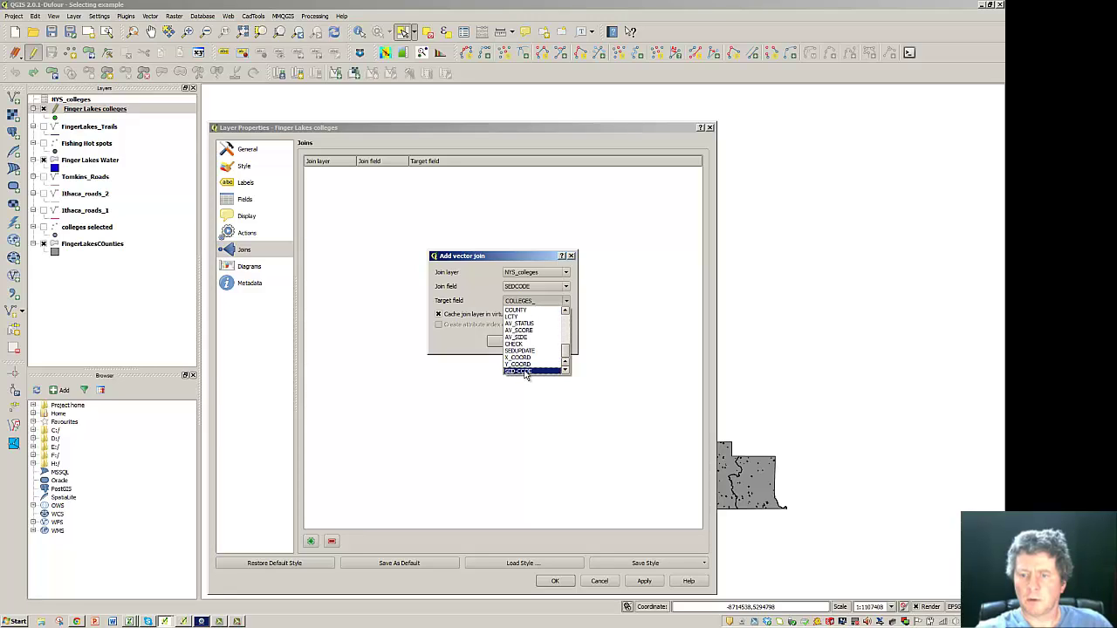
click(526, 371)
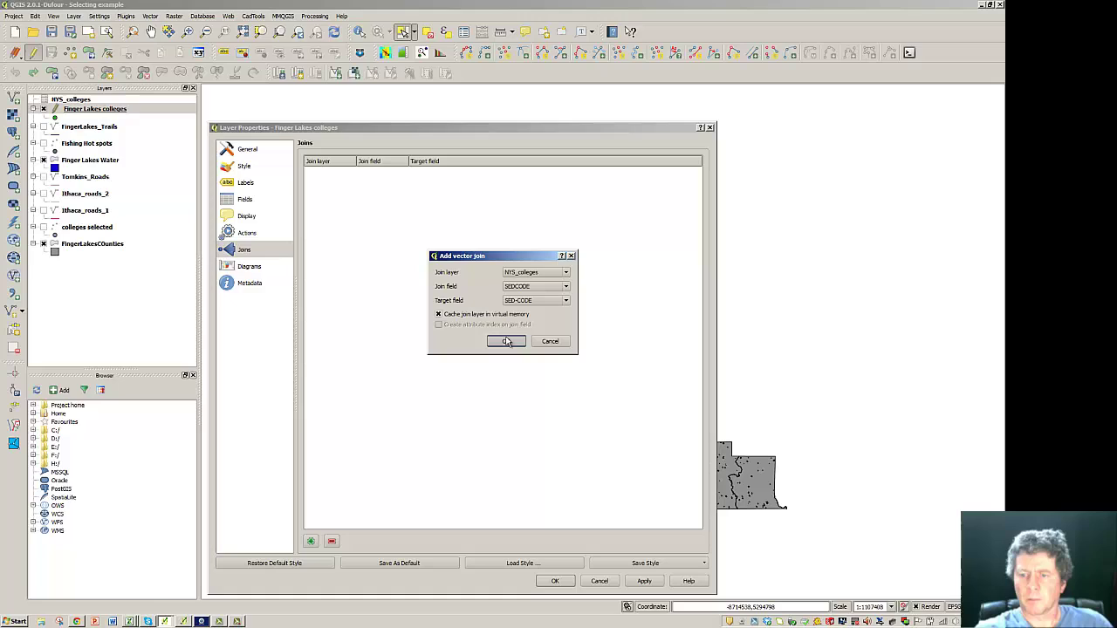
drag(497, 259, 436, 252)
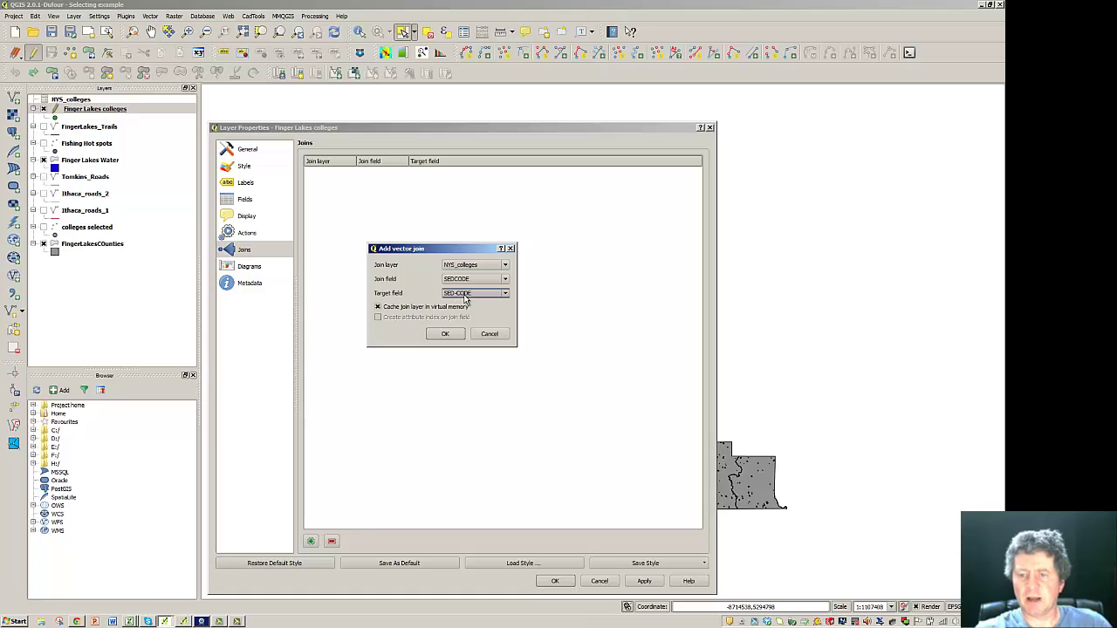
click(445, 334)
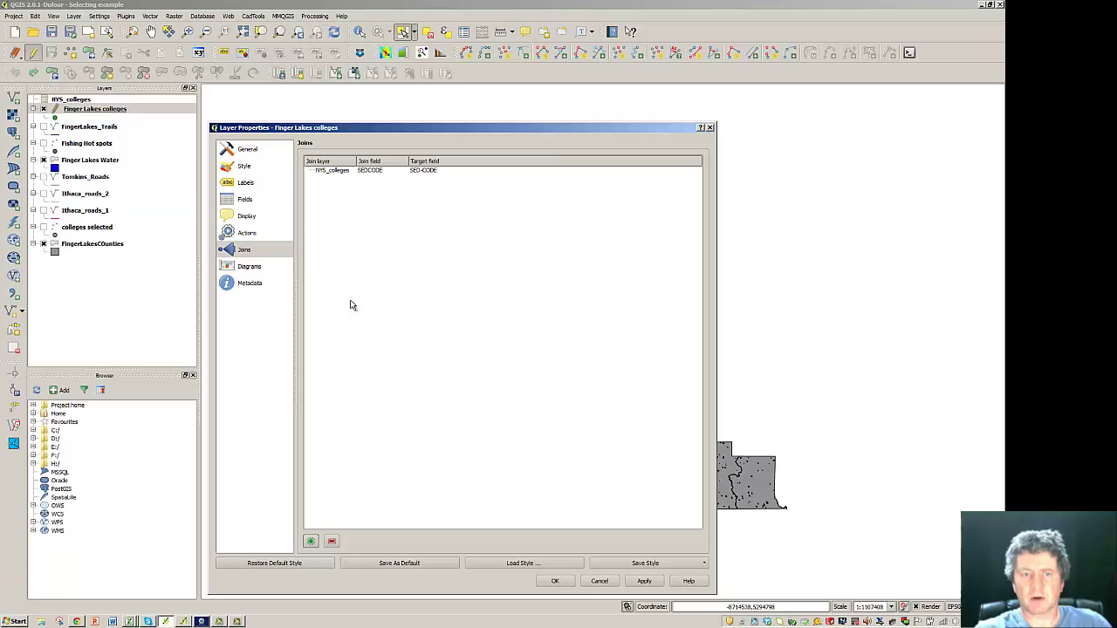
click(556, 582)
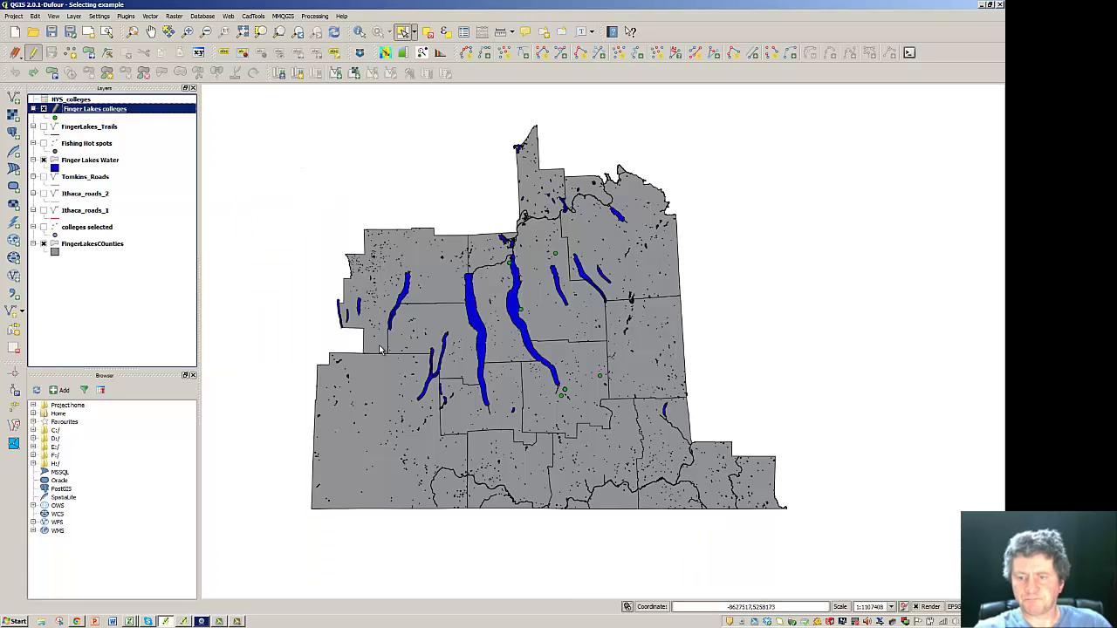
- Review the join in the Finger Lakes colleges layer properties and close them unchanged
right_click(77, 112)
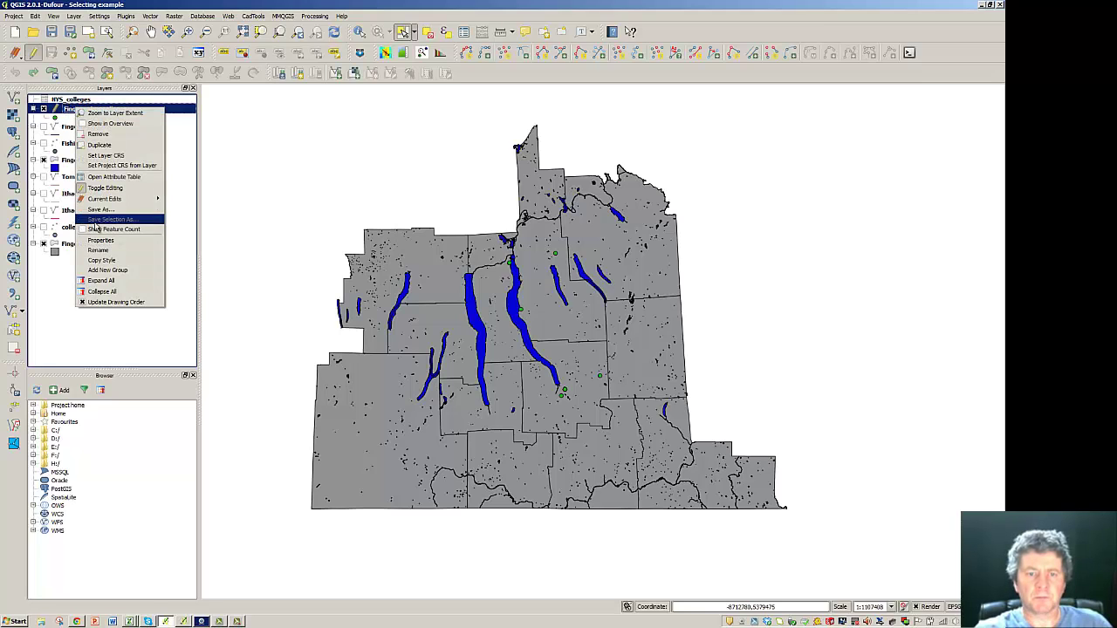
click(102, 246)
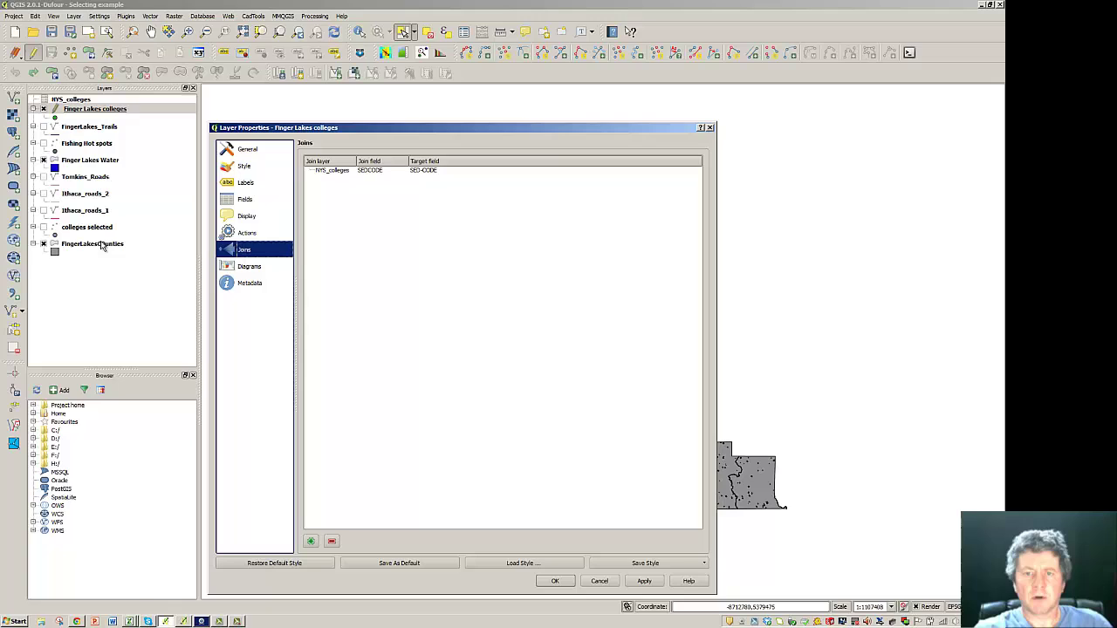
click(598, 584)
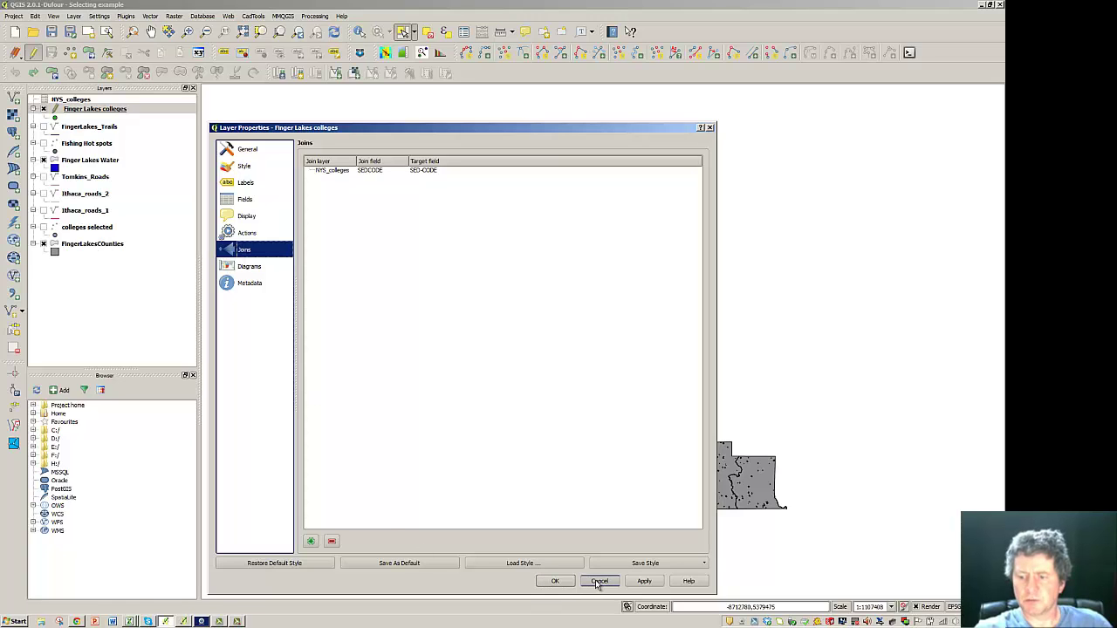
click(596, 583)
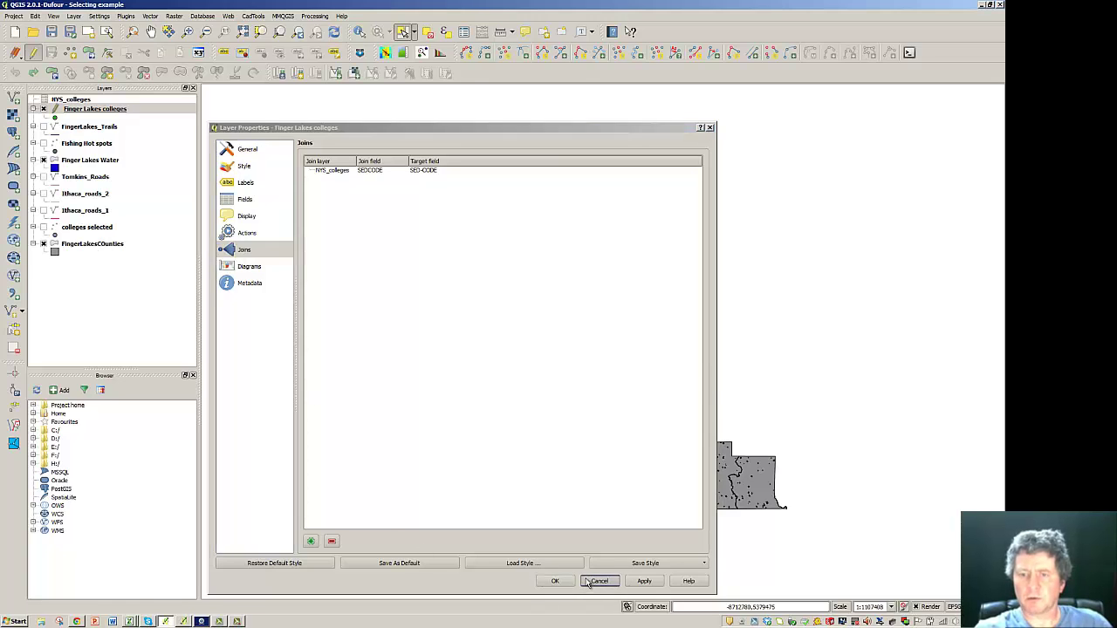
- Open the Finger Lakes colleges attribute table and widen NYS_colleges_INST_NAME to show full college names
right_click(75, 109)
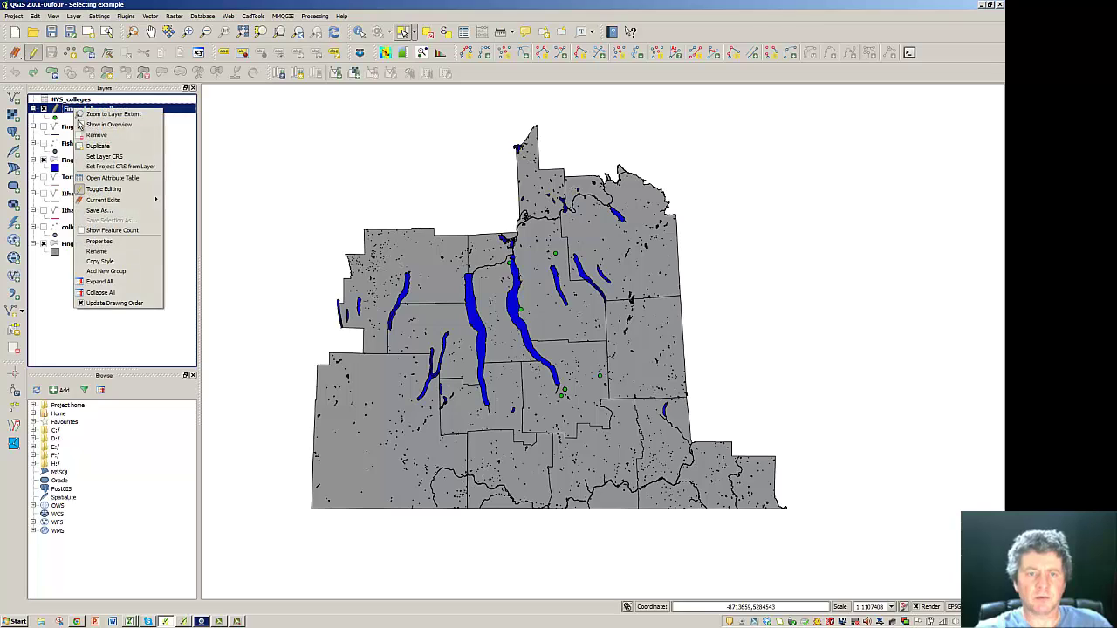
click(91, 180)
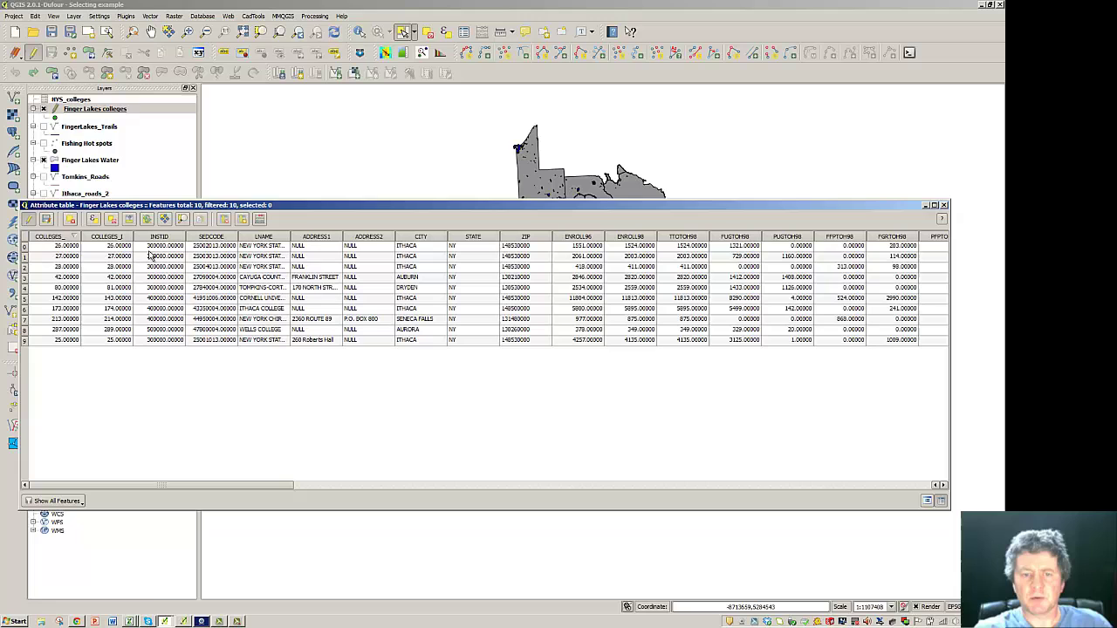
drag(132, 490, 773, 489)
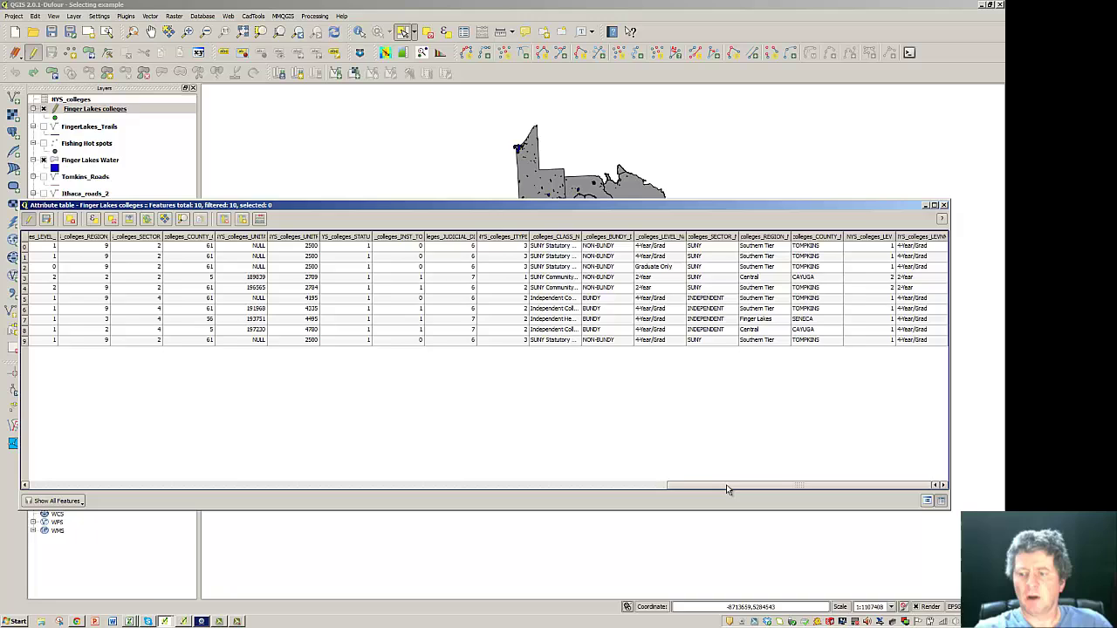
drag(728, 487, 510, 482)
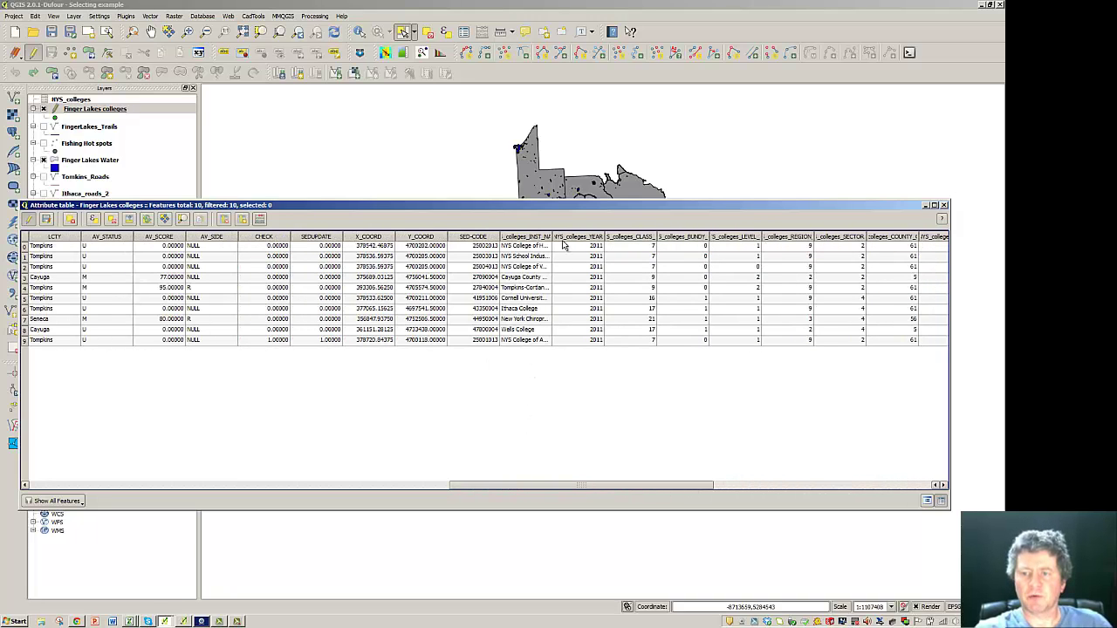
drag(551, 234, 690, 235)
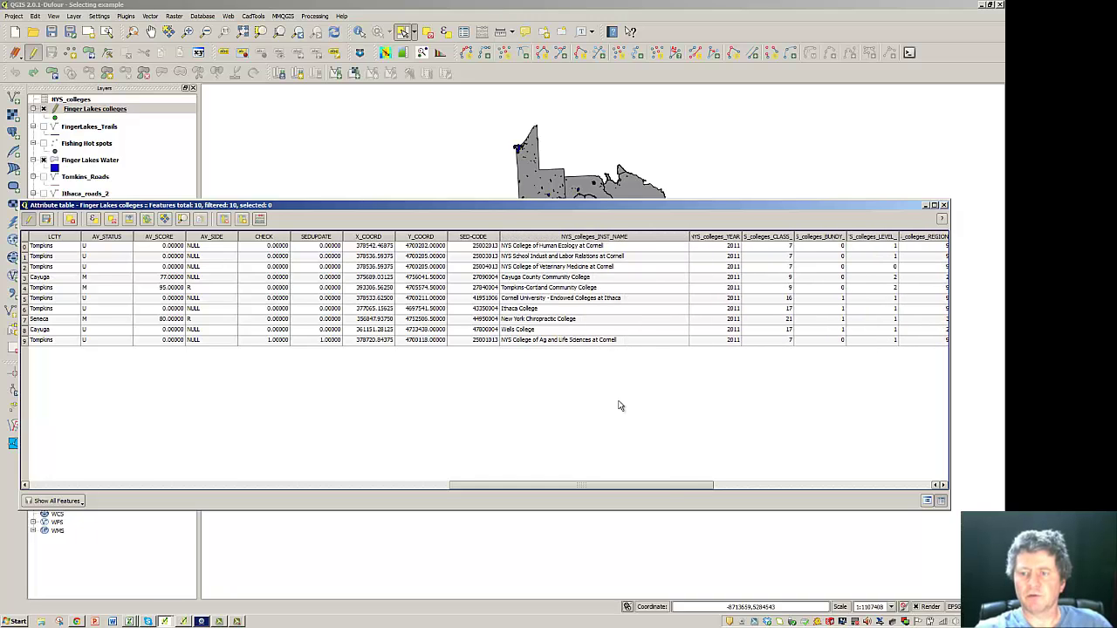
- Widen the LNAME column and scroll across the joined NYS_colleges fields like INST_NAME and YEAR
drag(669, 486, 3, 445)
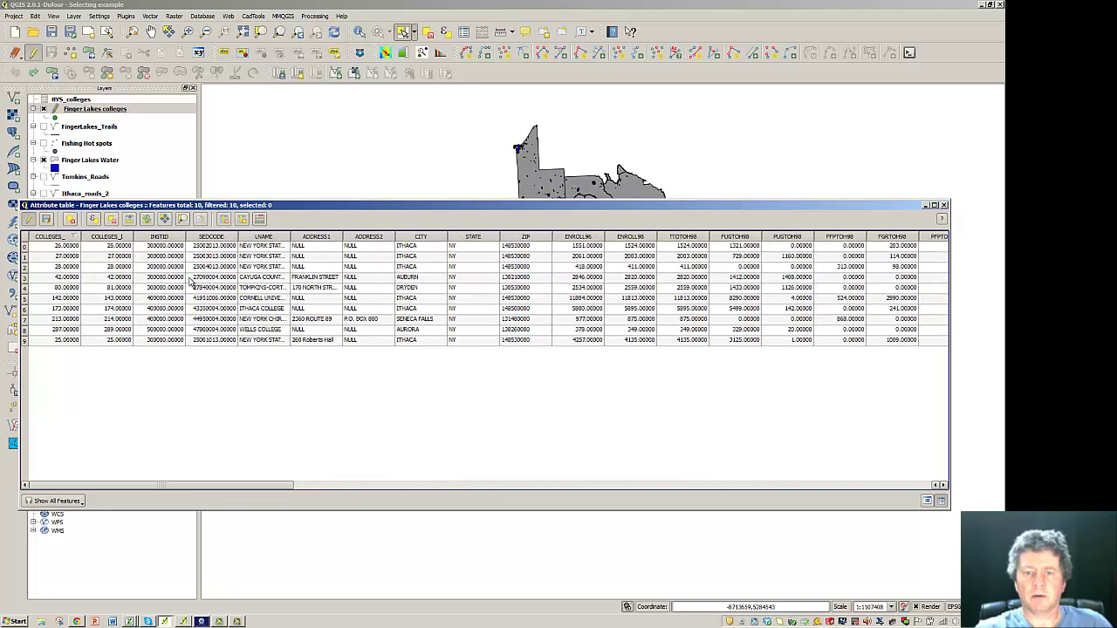
drag(289, 232, 448, 237)
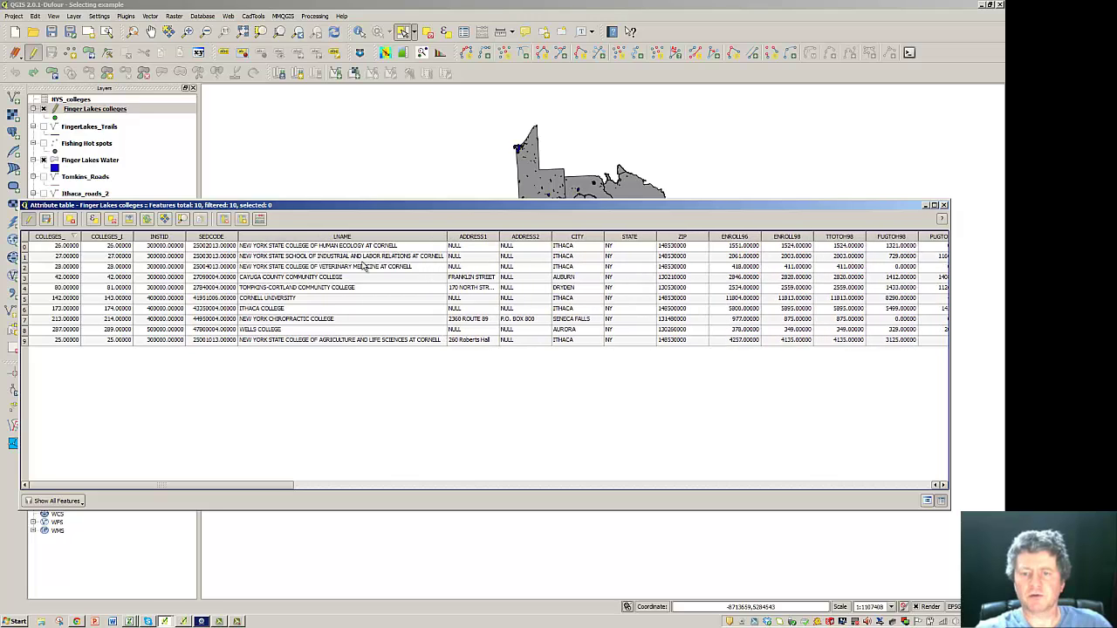
drag(75, 485, 449, 483)
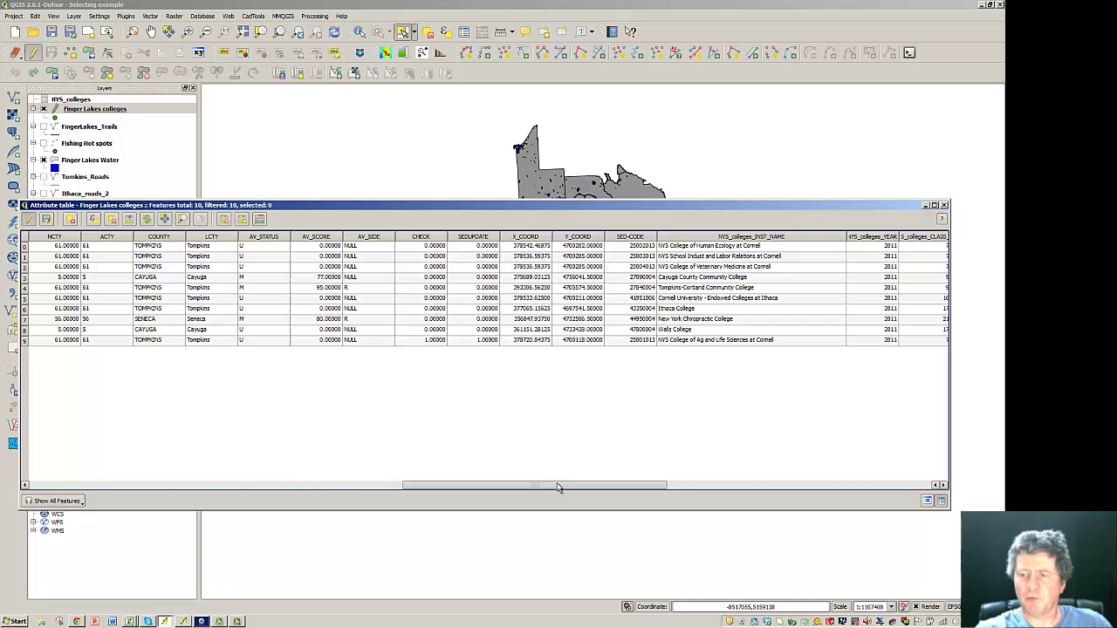
drag(557, 486, 222, 501)
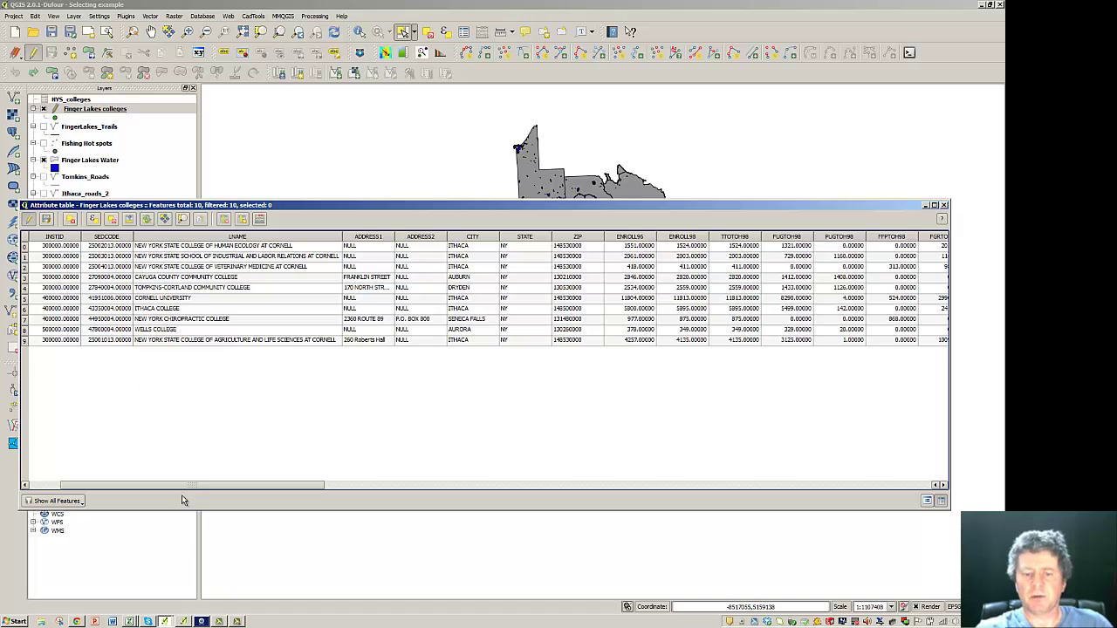
drag(175, 482, 553, 480)
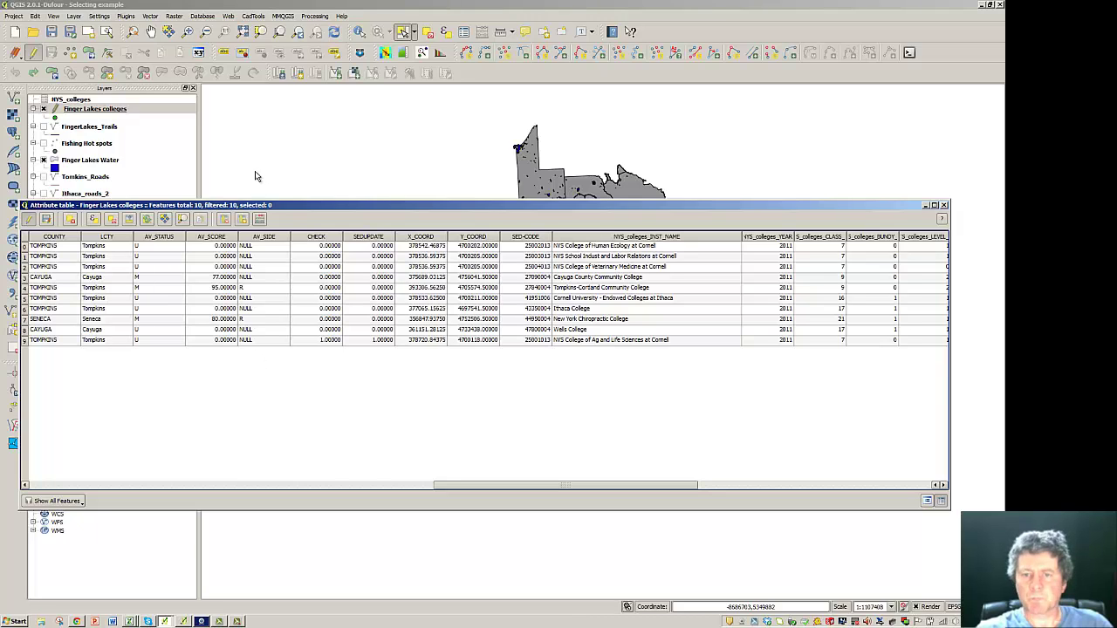
- Close the attribute table window and switch off Toggle Editing for Finger Lakes colleges
click(944, 206)
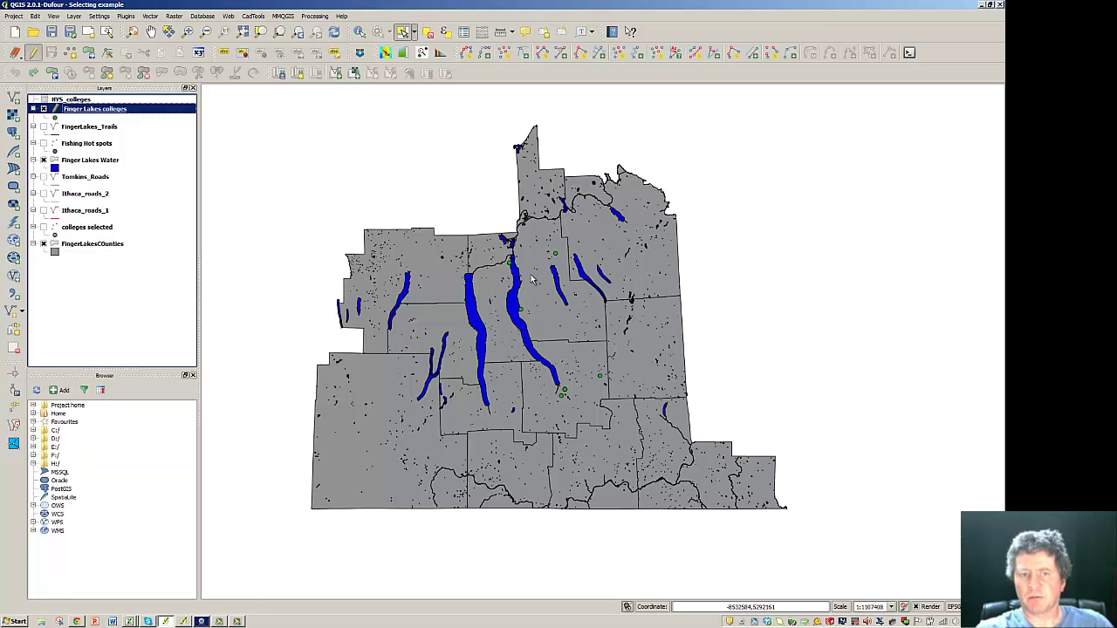
click(33, 54)
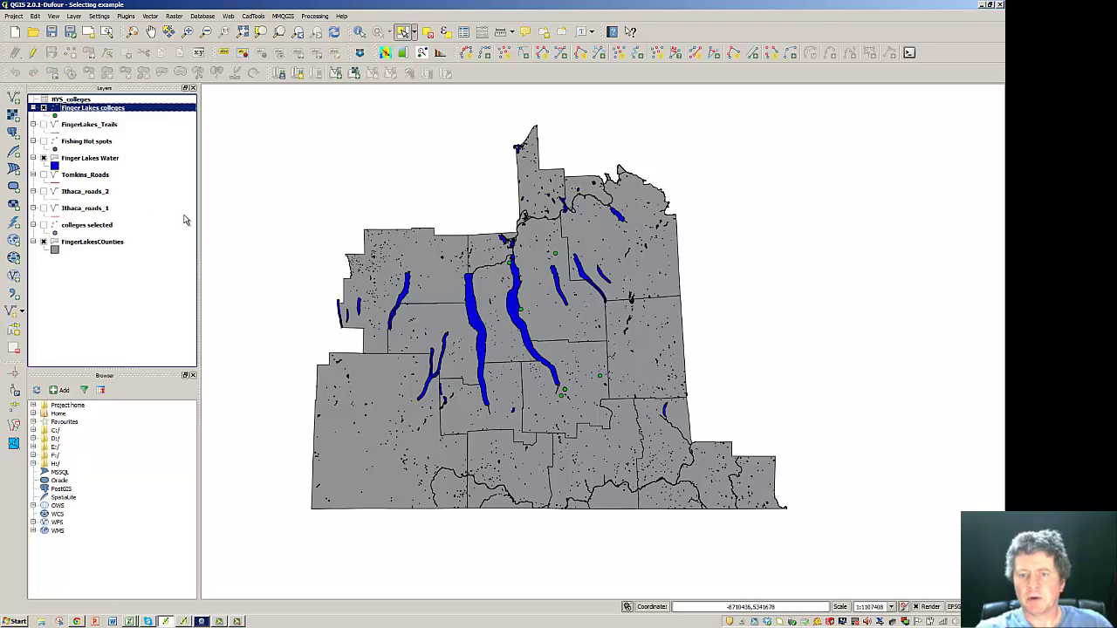